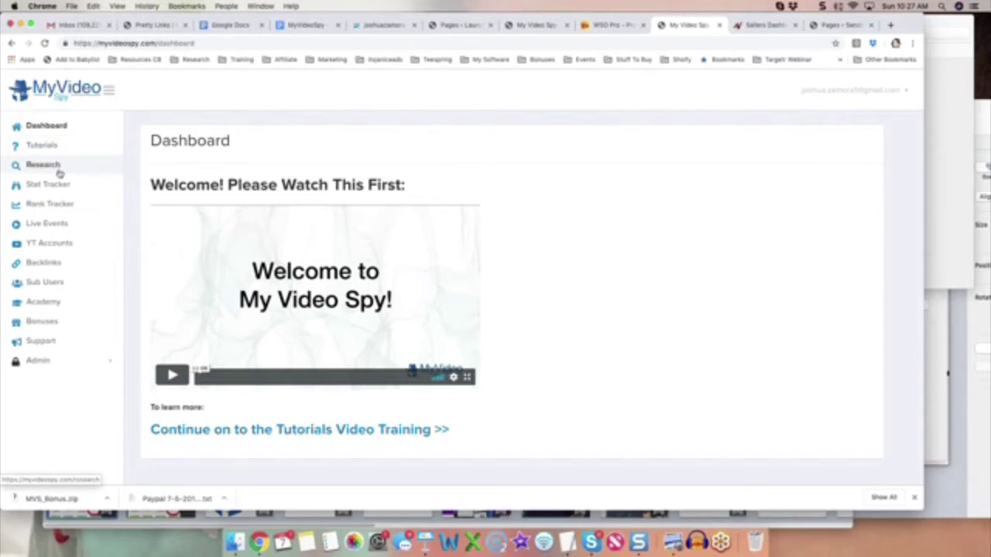
# Step: Create a new keyword research for "how to lose weight" with the region Miami,Florida,United States
pyautogui.click(48, 167)
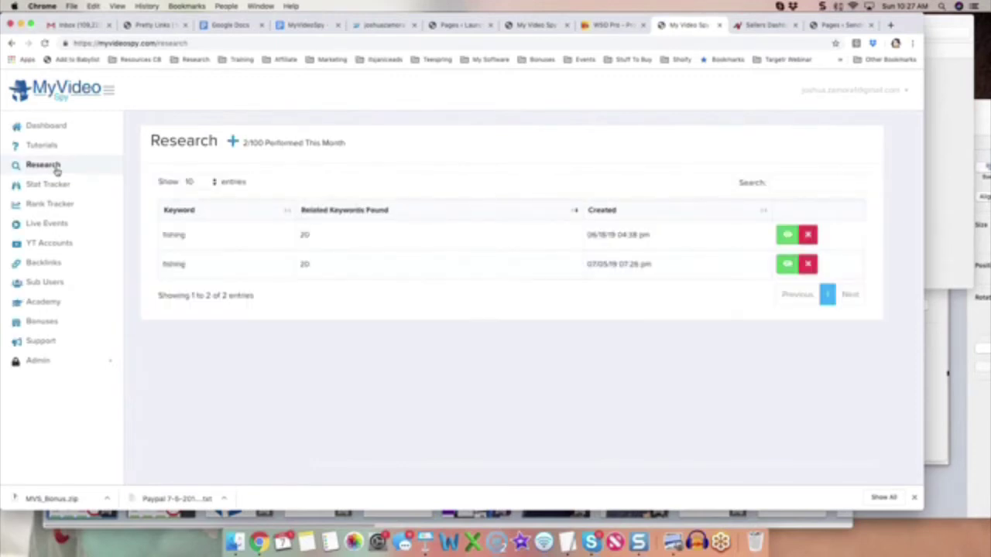
pyautogui.click(232, 142)
pyautogui.click(417, 227)
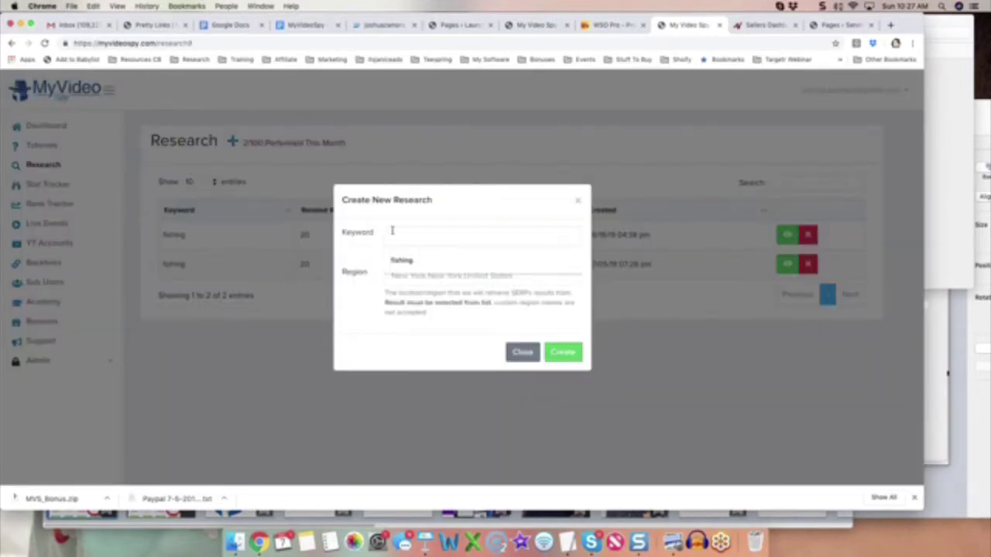
pyautogui.write('fiow to lose weight')
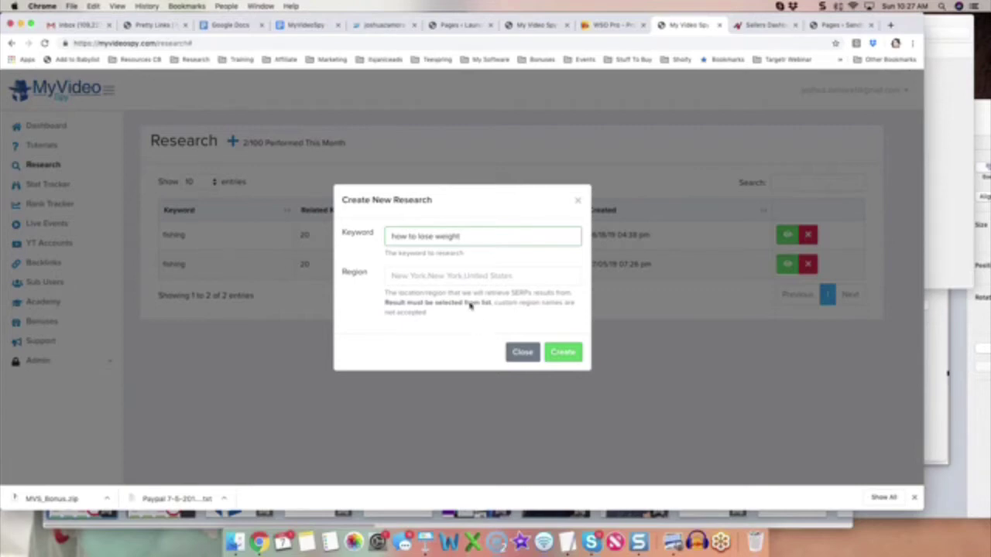
pyautogui.click(432, 275)
pyautogui.write('Miami')
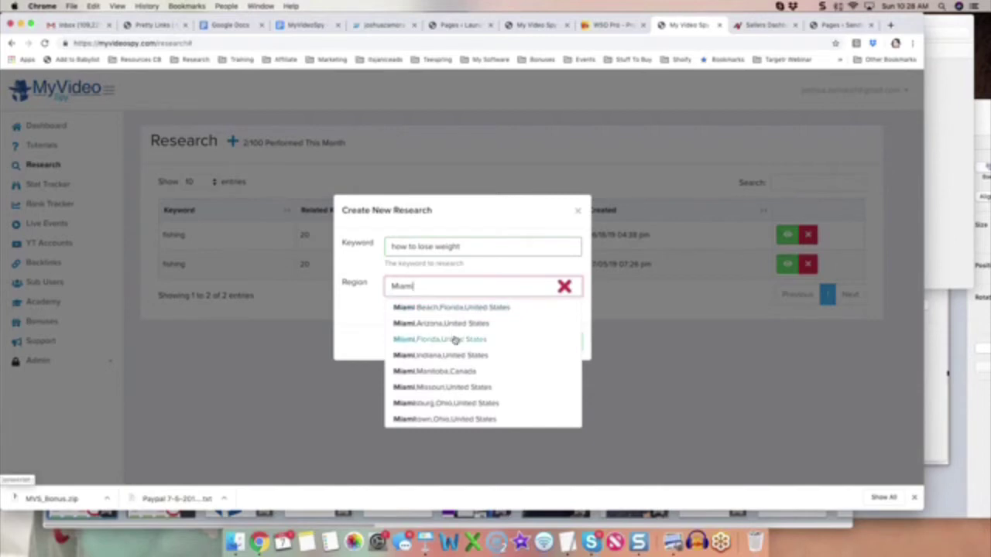
pyautogui.click(456, 341)
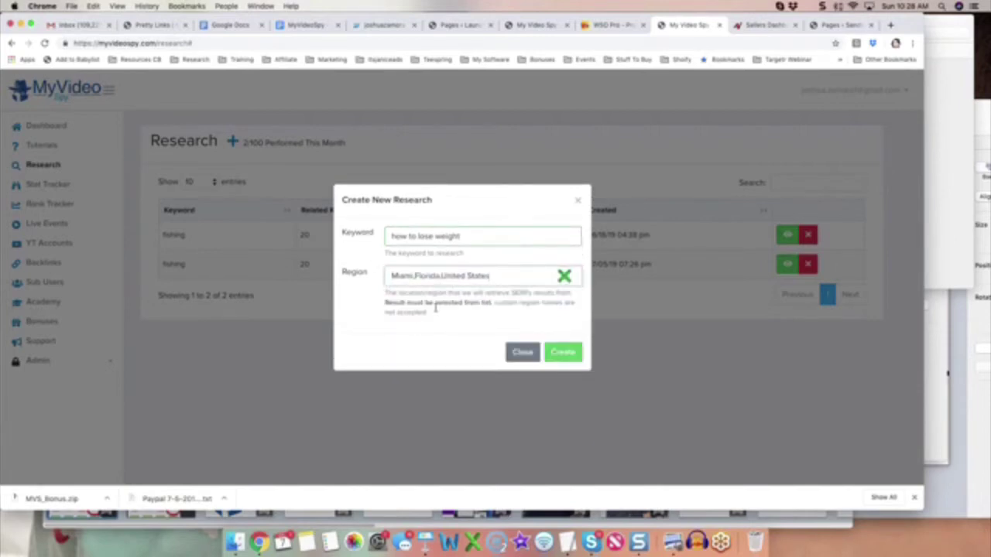
pyautogui.click(569, 354)
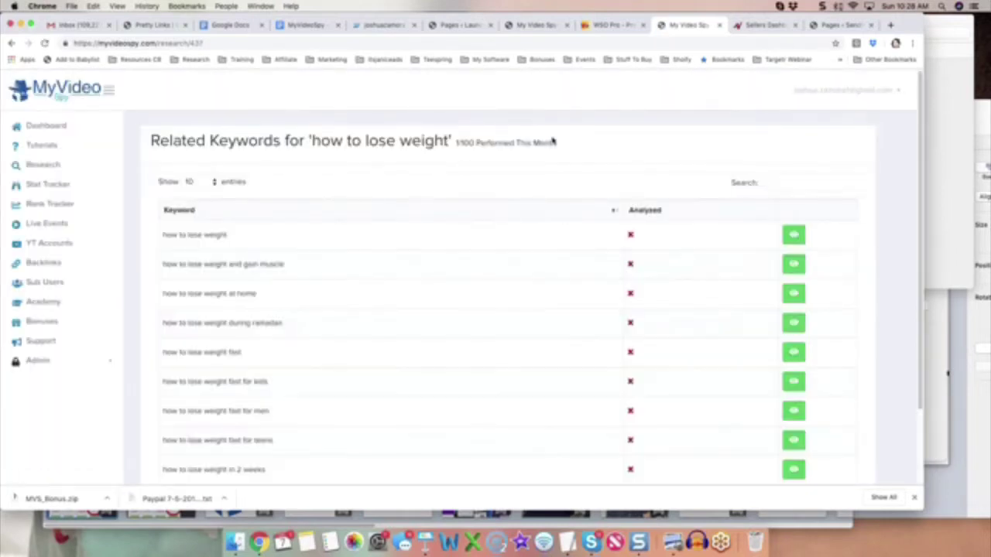
# Step: Examine the first related keywords, highlighting the base phrase and its "and gain muscle" and "at home" variations
pyautogui.scroll(-1, 378, 299)
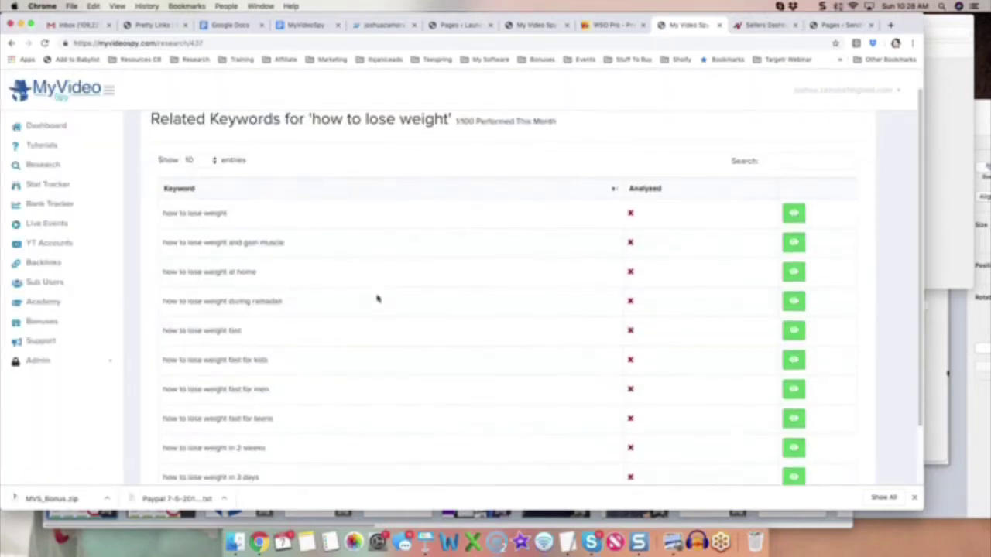
pyautogui.moveTo(227, 214); pyautogui.dragTo(163, 215)
pyautogui.click(241, 228)
pyautogui.scroll(-2, 298, 243)
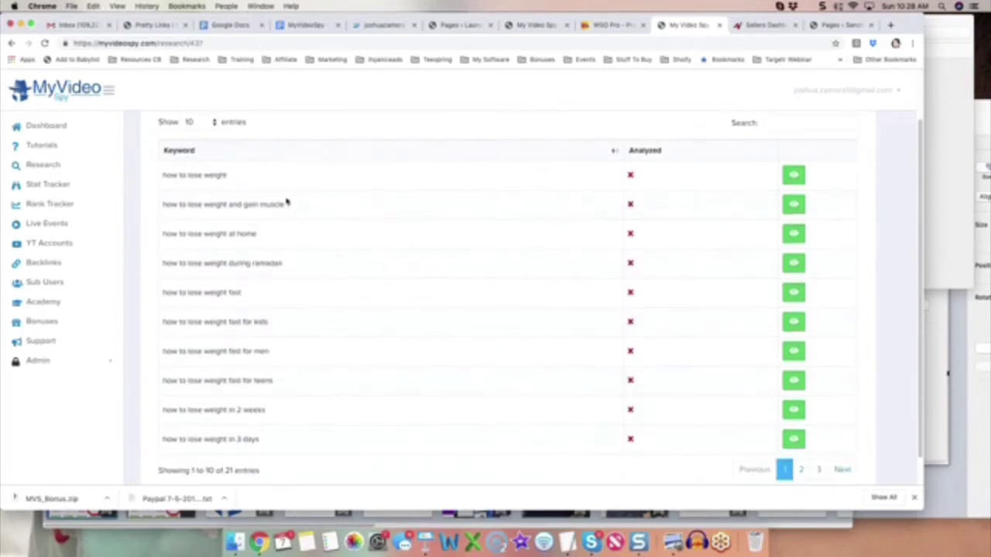
pyautogui.moveTo(285, 206); pyautogui.dragTo(186, 205)
pyautogui.click(235, 204)
pyautogui.scroll(-1, 271, 243)
pyautogui.moveTo(258, 230); pyautogui.dragTo(185, 224)
pyautogui.click(303, 248)
pyautogui.moveTo(259, 225); pyautogui.dragTo(161, 224)
pyautogui.click(264, 225)
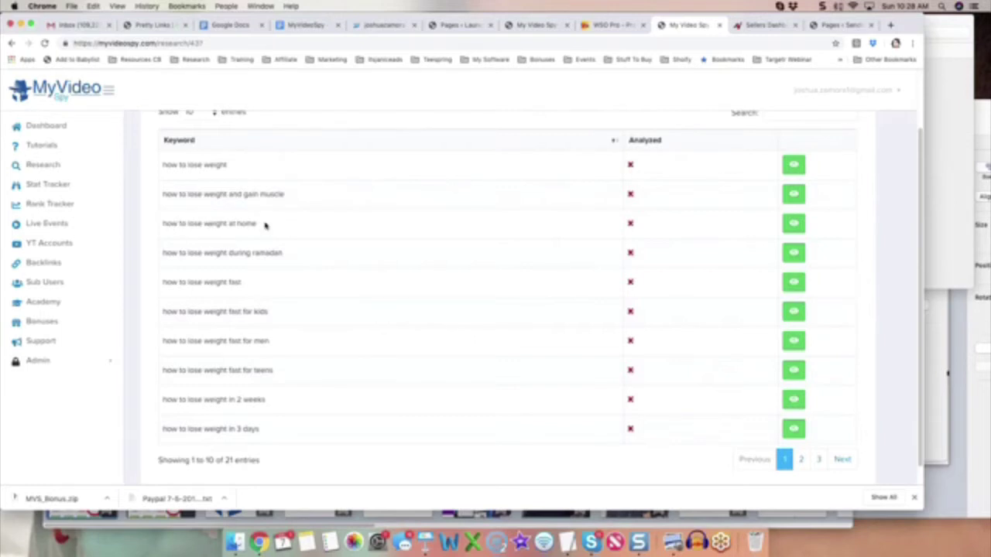
pyautogui.scroll(-1, 288, 231)
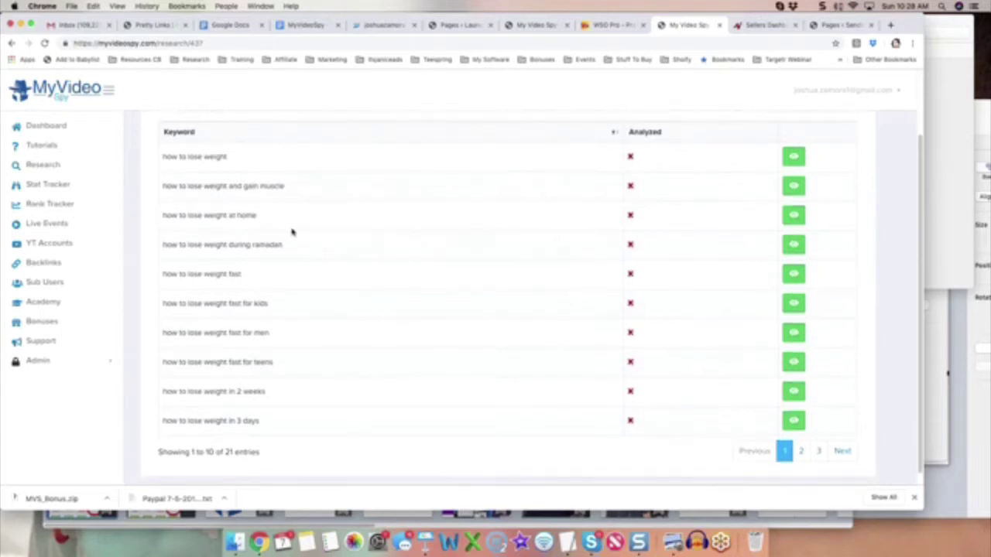
pyautogui.scroll(-1, 301, 231)
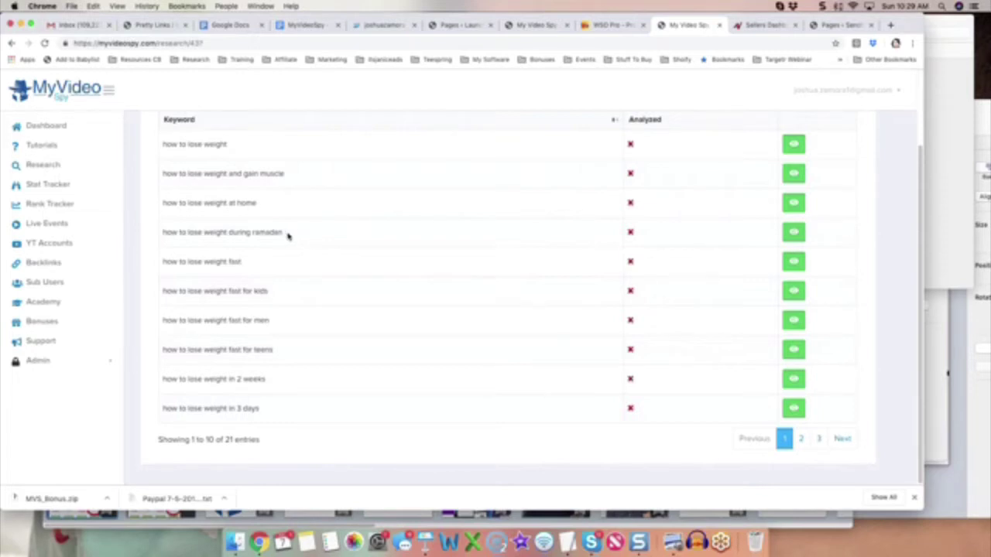
# Step: Review the more specific related keywords, highlighting "how to lose weight during ramadan" and "how to lose weight fast for kids"
pyautogui.moveTo(288, 234); pyautogui.dragTo(164, 232)
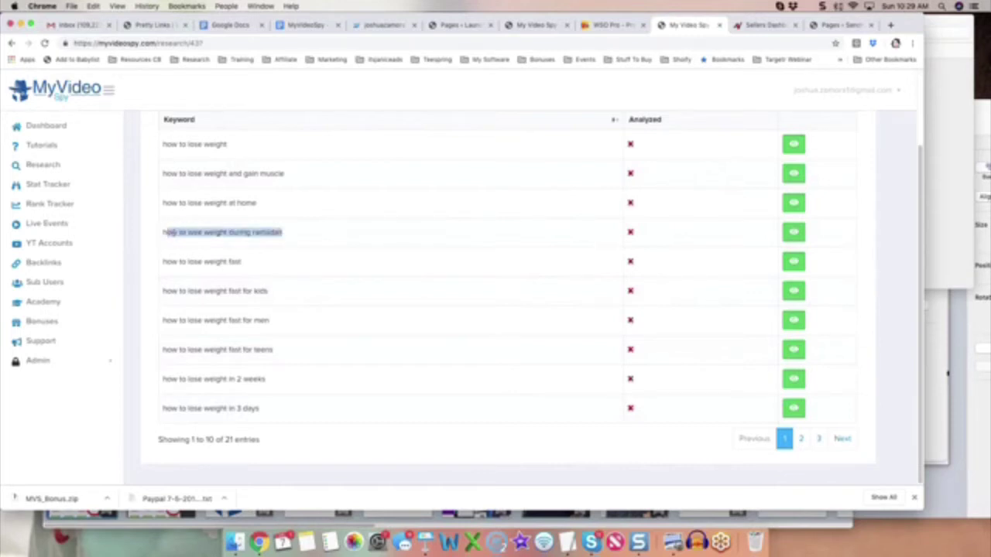
pyautogui.click(208, 230)
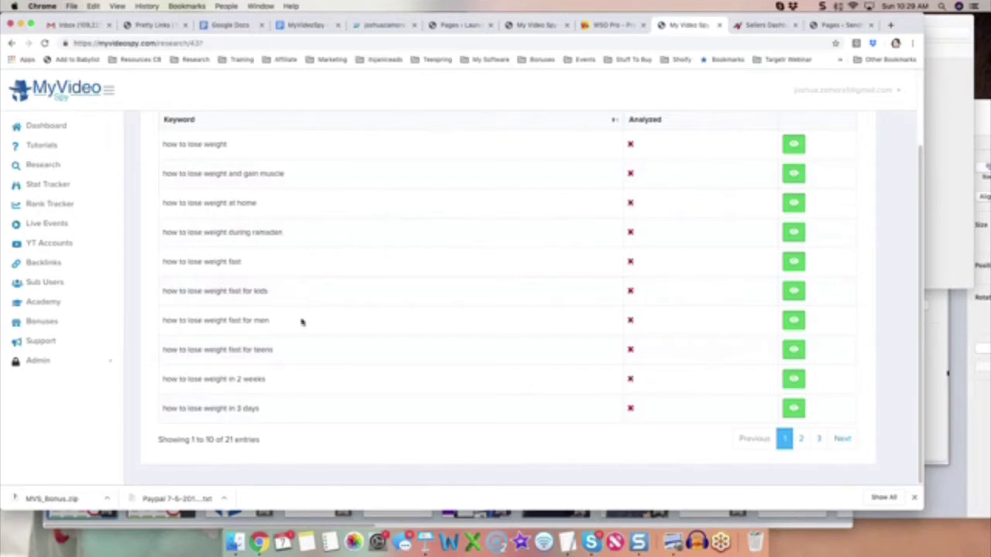
pyautogui.moveTo(284, 234); pyautogui.dragTo(254, 234)
pyautogui.click(255, 233)
pyautogui.moveTo(270, 292); pyautogui.dragTo(162, 291)
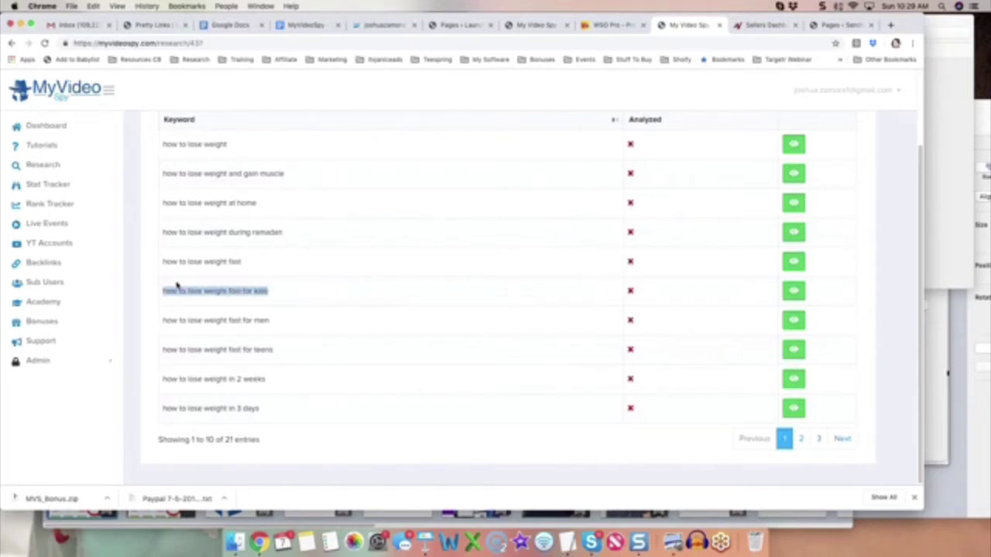
pyautogui.click(280, 302)
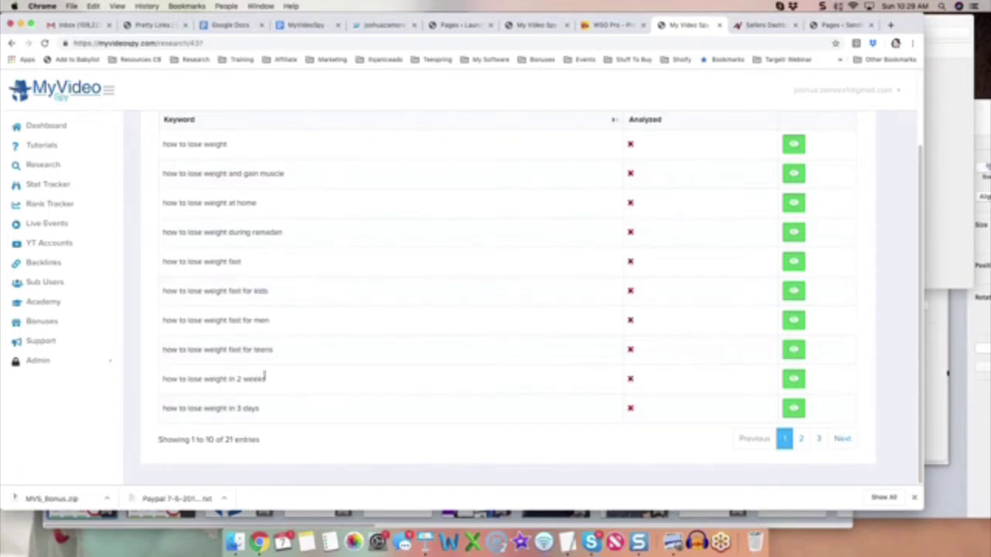
pyautogui.scroll(2, 308, 295)
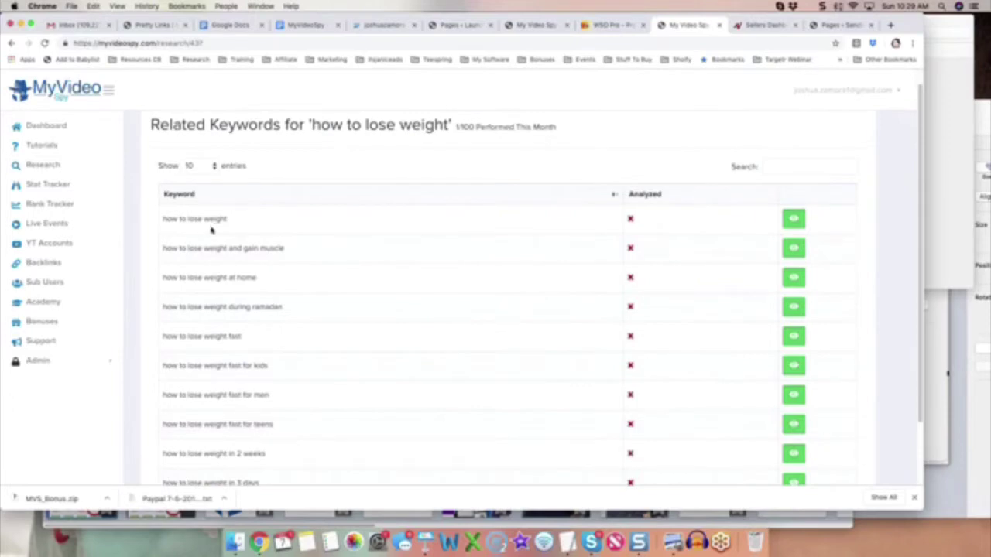
# Step: Compare the related keywords as niche targets, highlighting "how to lose weight at home" and "how to lose weight fast for teens"
pyautogui.scroll(-2, 261, 271)
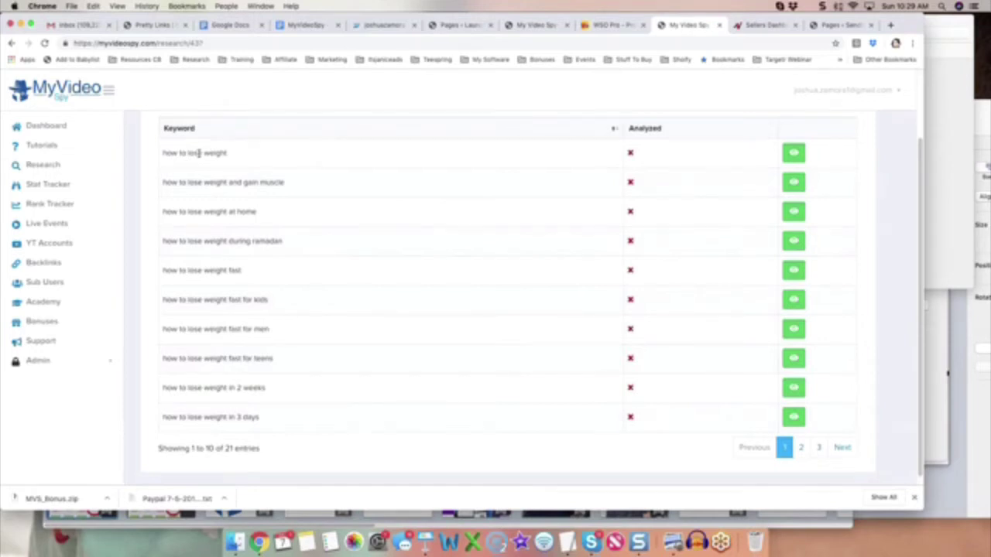
pyautogui.moveTo(261, 214); pyautogui.dragTo(176, 212)
pyautogui.click(261, 217)
pyautogui.moveTo(257, 213); pyautogui.dragTo(180, 212)
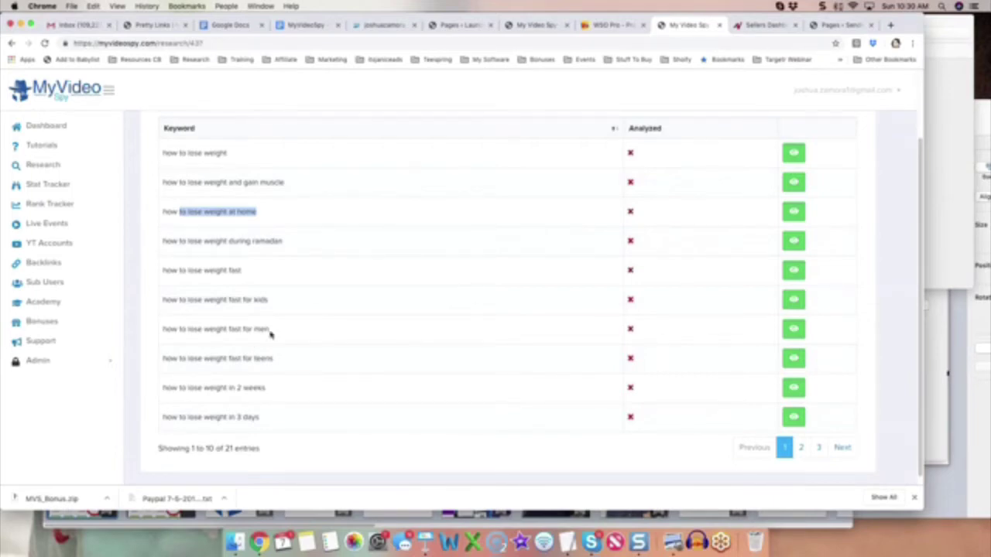
pyautogui.scroll(-1, 270, 348)
pyautogui.click(266, 379)
pyautogui.moveTo(272, 356); pyautogui.dragTo(173, 356)
pyautogui.click(257, 354)
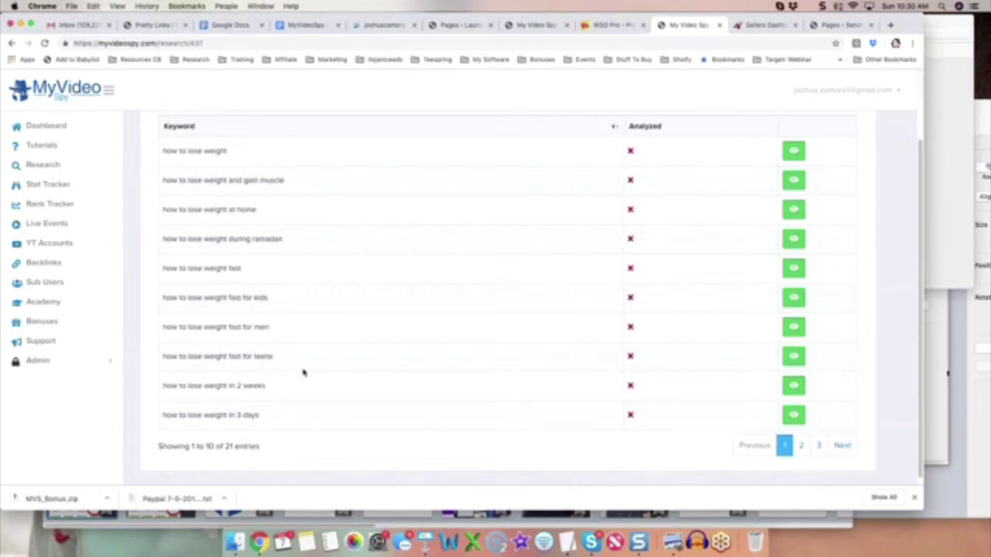
pyautogui.scroll(1, 342, 302)
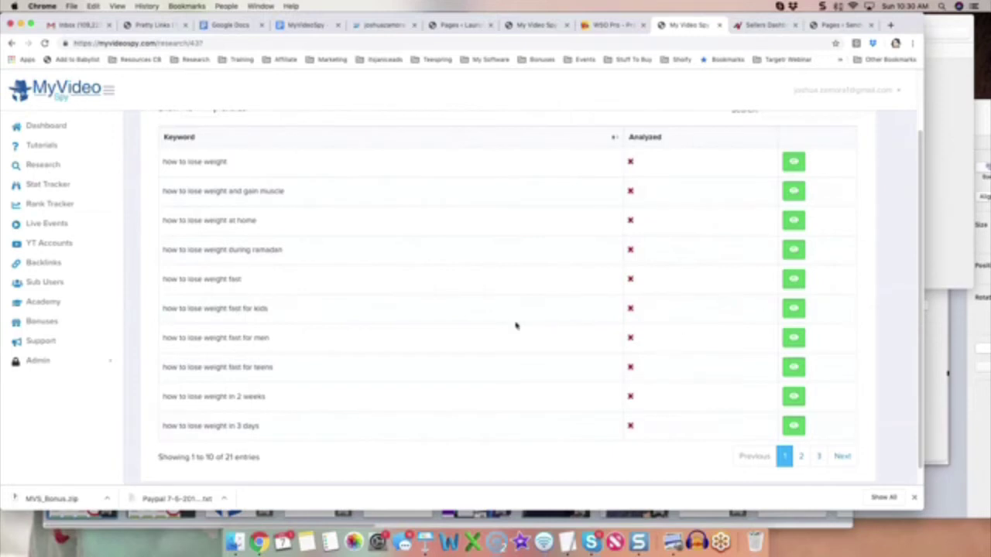
pyautogui.scroll(-1, 390, 346)
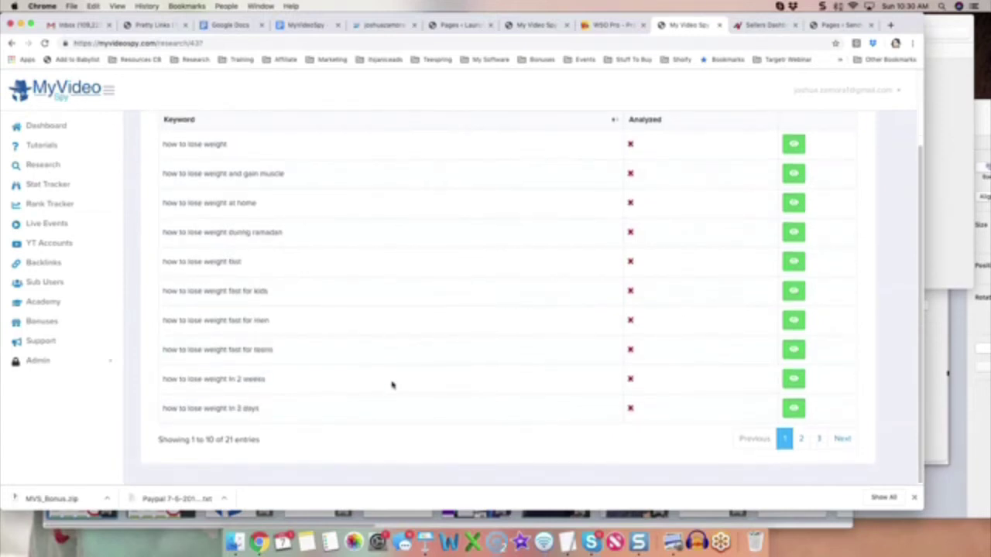
# Step: Go to the second page of related keywords and analyze "how to lose weight in your stomach"
pyautogui.click(801, 439)
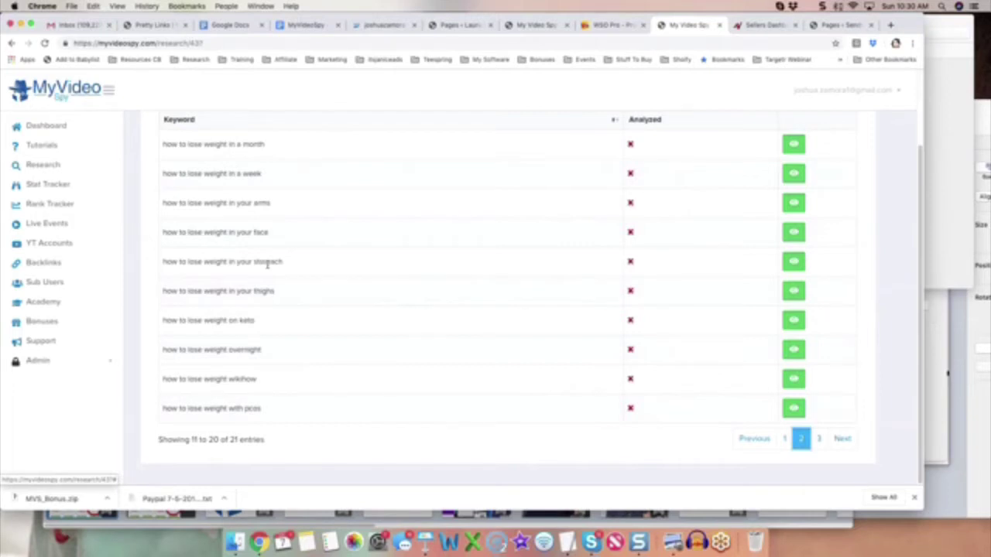
pyautogui.click(792, 264)
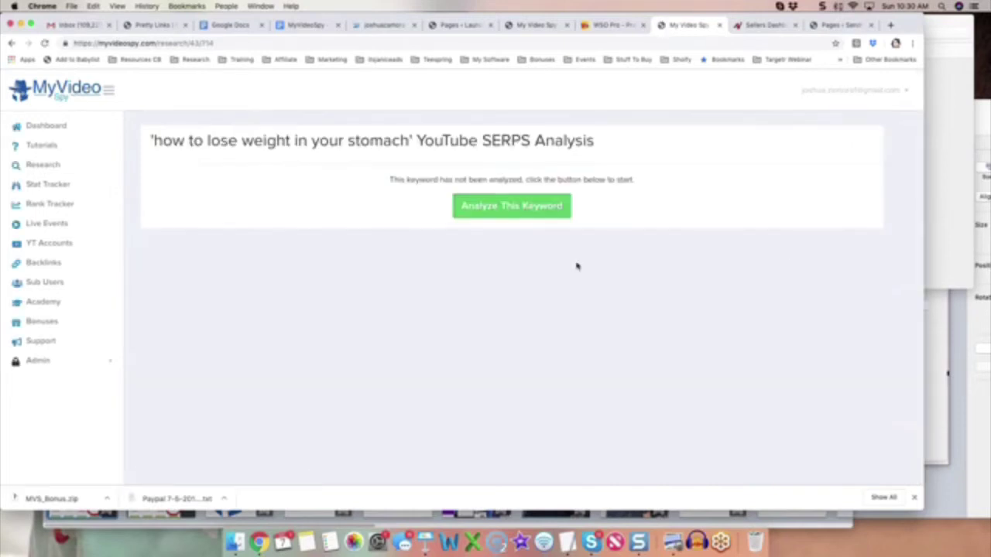
pyautogui.click(513, 207)
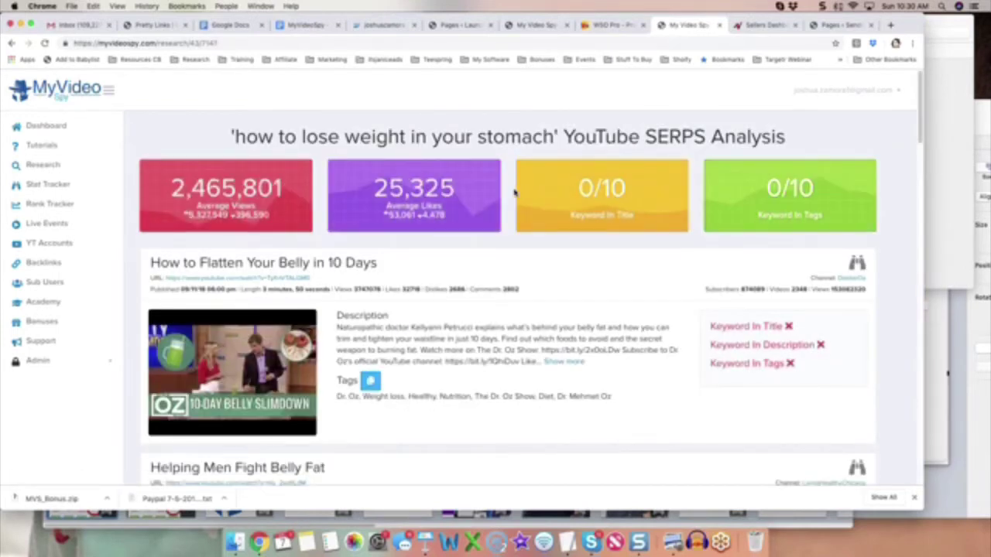
# Step: Examine the YouTube SERPS summary for the keyword, focusing on the average views across the ranking videos
pyautogui.scroll(-1, 515, 193)
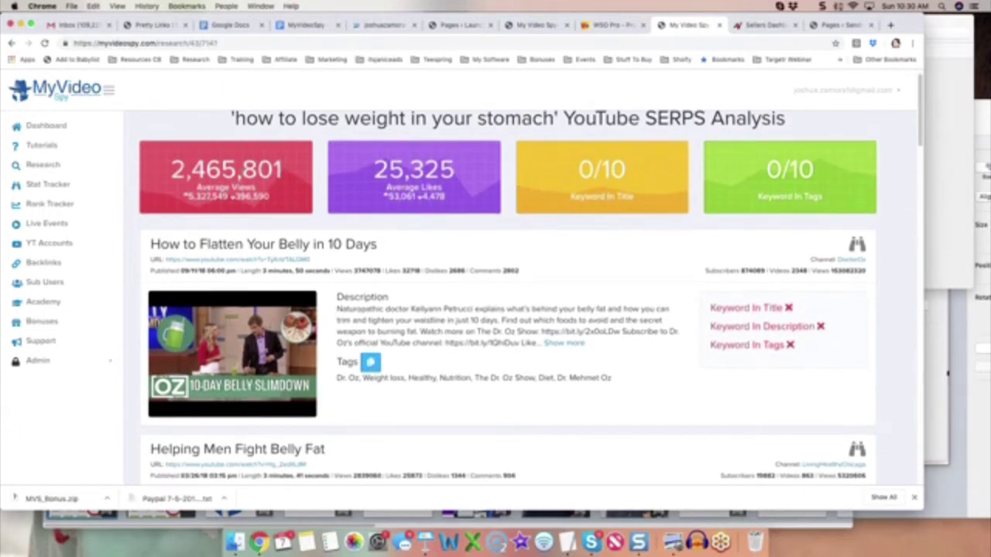
pyautogui.moveTo(173, 173); pyautogui.dragTo(285, 176)
pyautogui.scroll(-2, 322, 178)
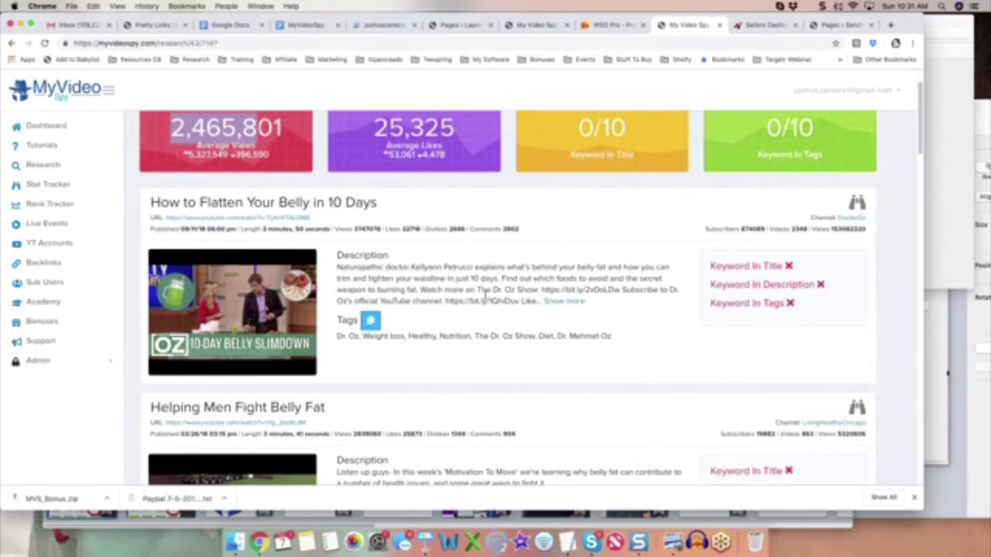
pyautogui.scroll(-10, 484, 286)
pyautogui.scroll(-5, 489, 302)
pyautogui.scroll(15, 488, 302)
pyautogui.scroll(-10, 465, 240)
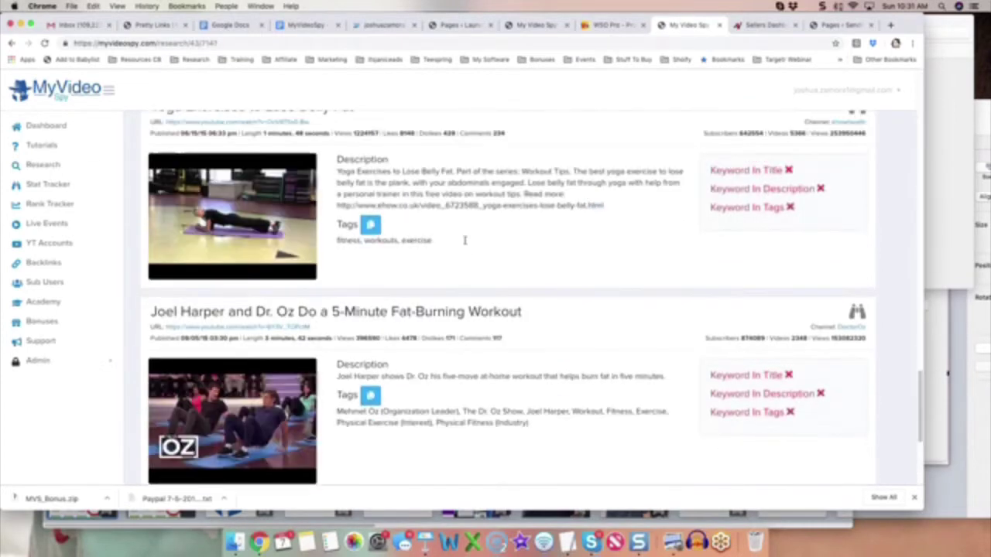
pyautogui.scroll(12, 465, 241)
pyautogui.click(224, 189)
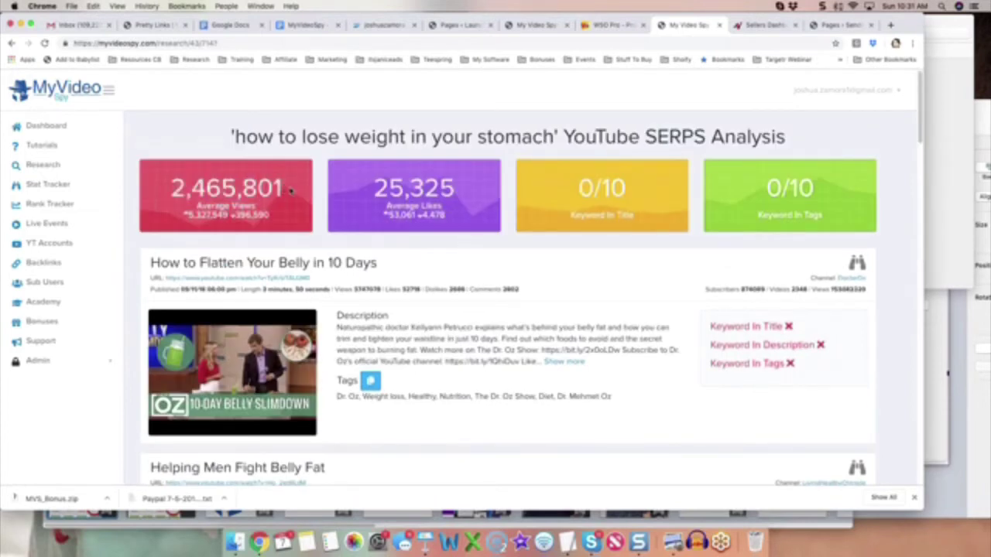
pyautogui.moveTo(292, 189); pyautogui.dragTo(181, 189)
pyautogui.click(181, 189)
pyautogui.scroll(-1, 455, 205)
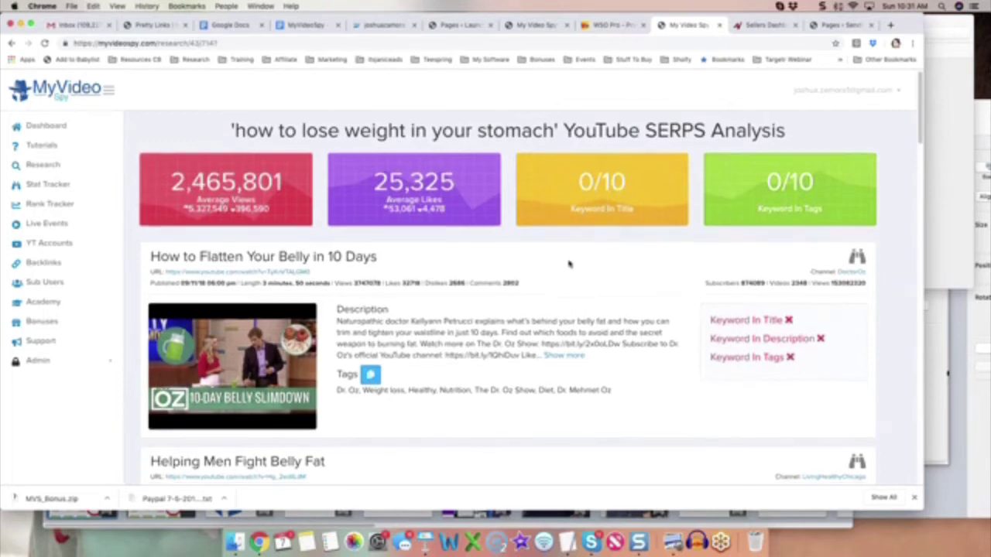
# Step: Review the individual ranking videos' view and like statistics, descriptions, tags and keyword usage
pyautogui.scroll(-1, 569, 266)
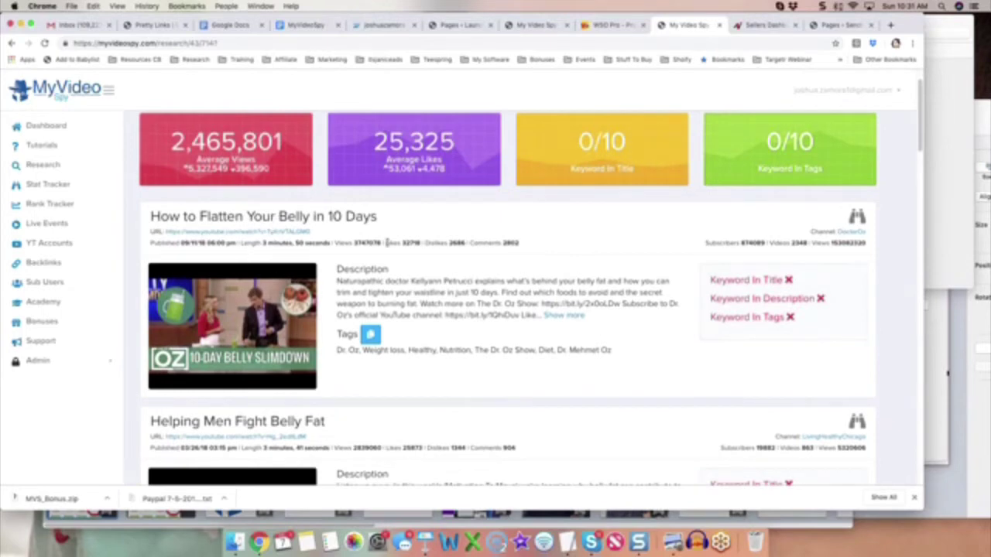
pyautogui.scroll(-1, 449, 250)
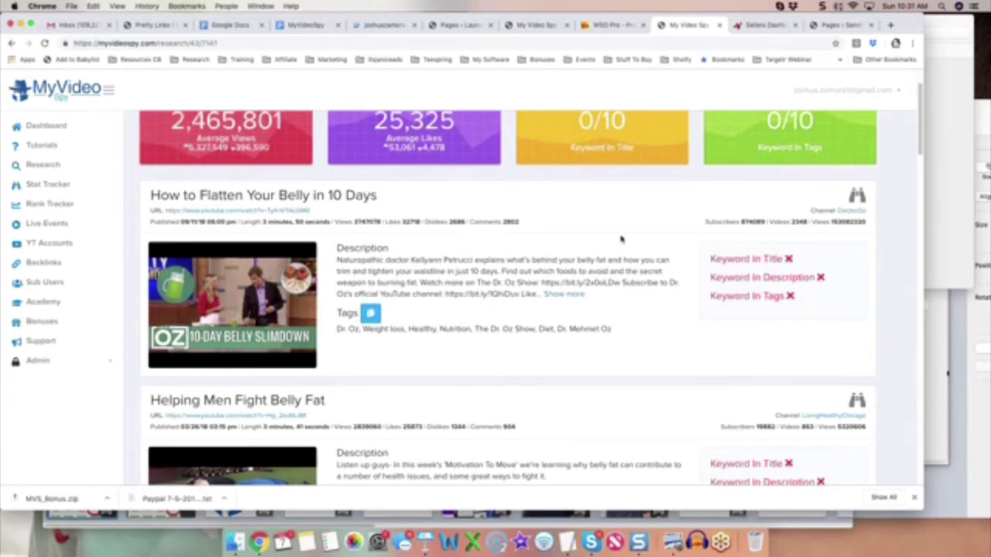
pyautogui.scroll(-5, 621, 239)
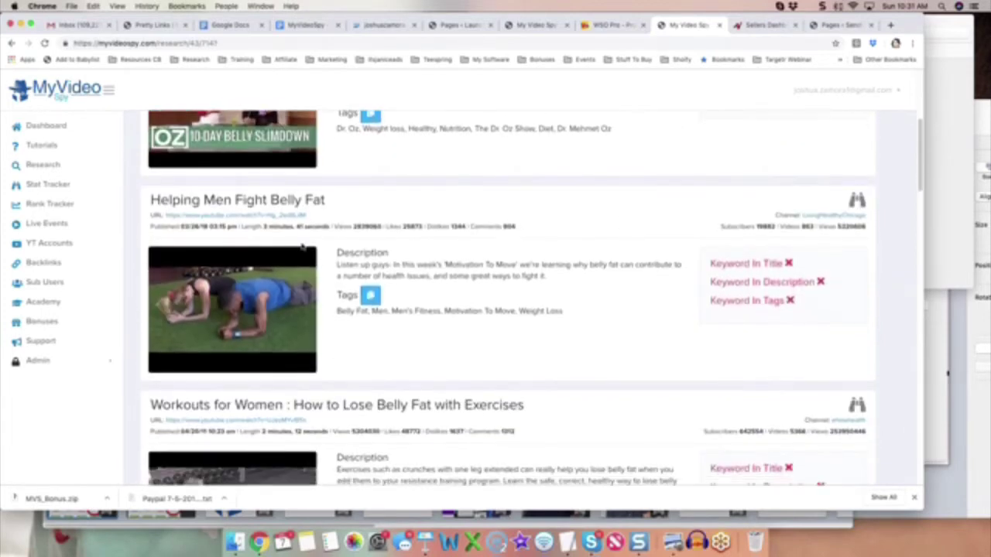
pyautogui.scroll(-5, 523, 251)
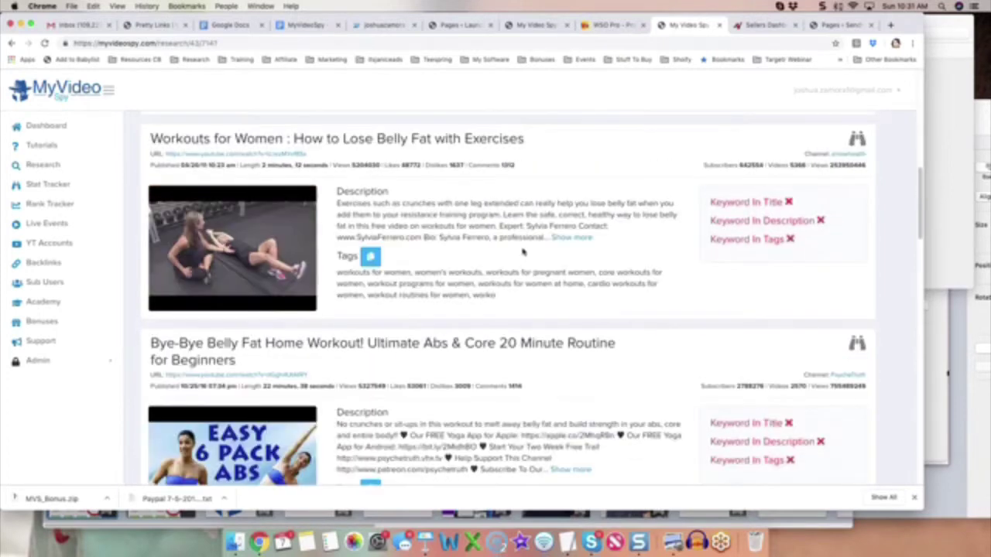
pyautogui.scroll(-6, 523, 252)
pyautogui.scroll(-4, 523, 249)
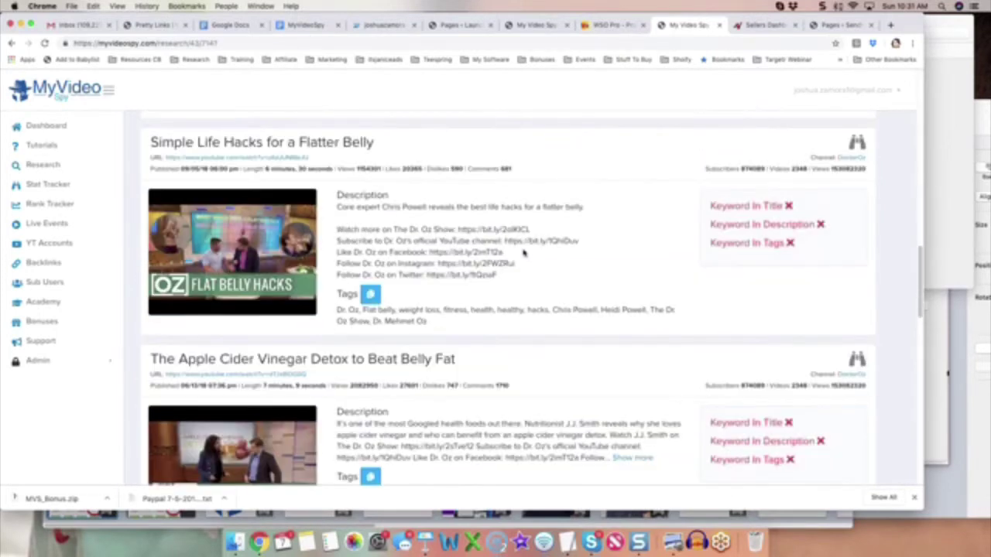
pyautogui.scroll(2, 523, 252)
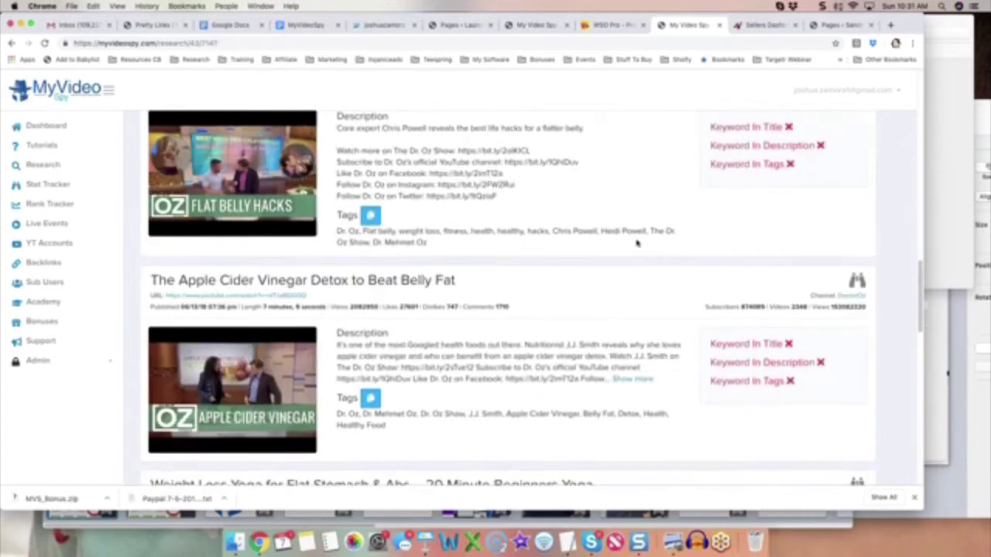
# Step: Review the titles, descriptions and tags of the apple cider vinegar and weight loss yoga videos in the rankings
pyautogui.scroll(-5, 827, 230)
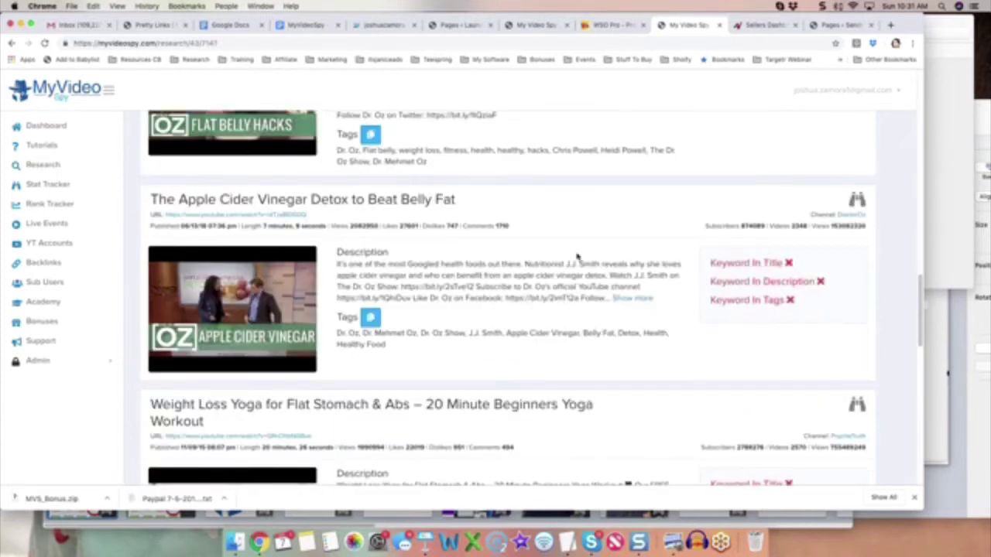
pyautogui.scroll(-2, 612, 252)
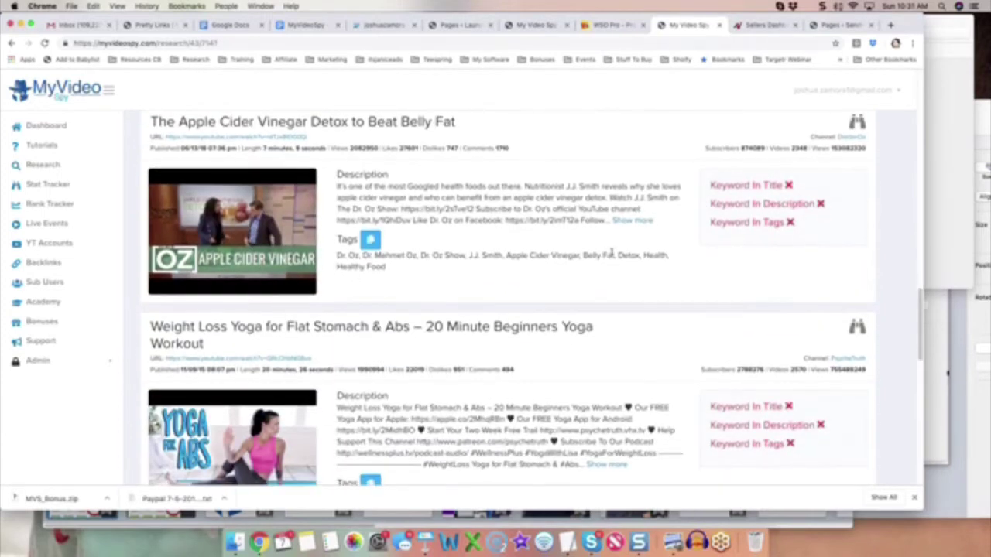
pyautogui.scroll(10, 612, 254)
pyautogui.scroll(10, 611, 256)
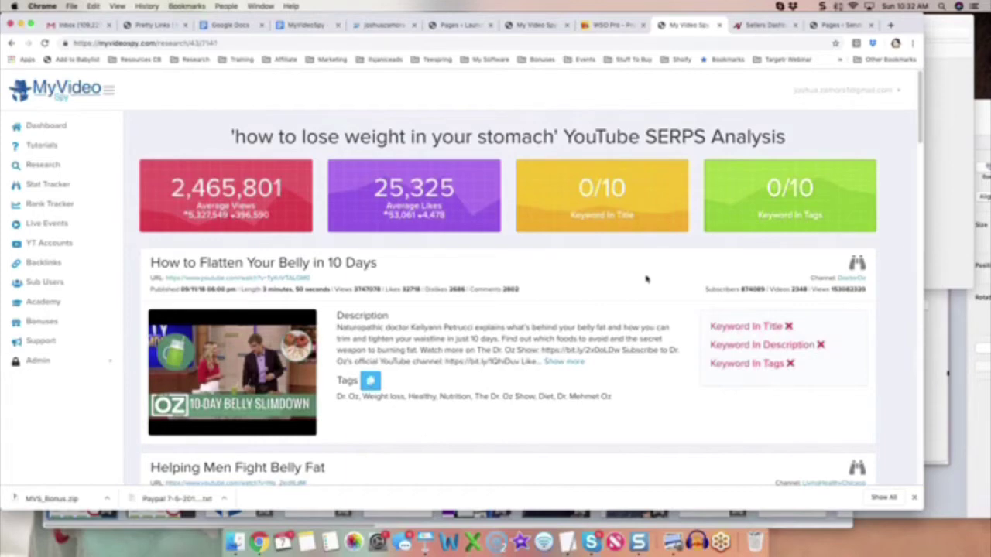
# Step: Check the title, description and tag keyword indicators for "How to Flatten Your Belly in 10 Days" and the videos ranking below it
pyautogui.scroll(-1, 646, 279)
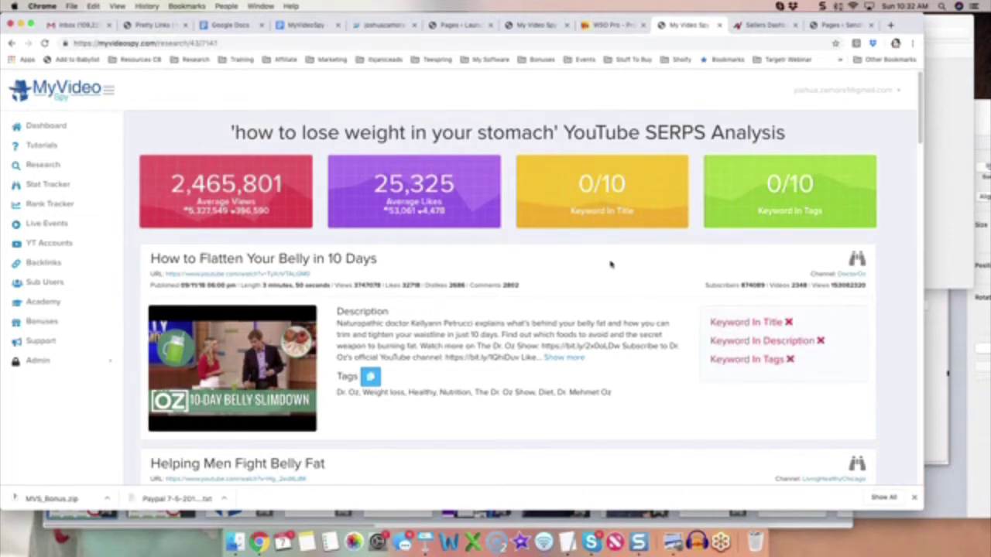
pyautogui.scroll(-1, 611, 265)
pyautogui.scroll(-2, 611, 265)
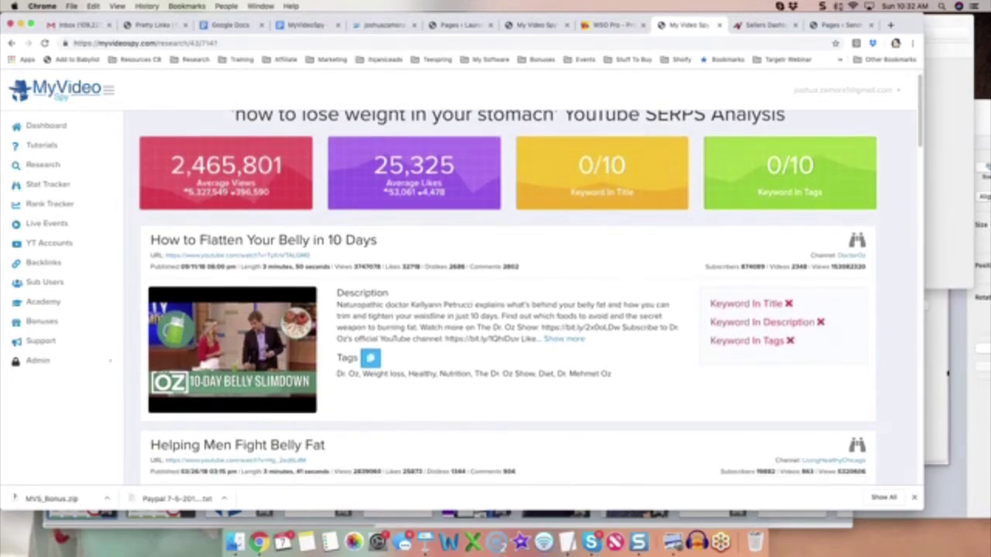
pyautogui.moveTo(709, 308); pyautogui.dragTo(796, 304)
pyautogui.click(789, 304)
pyautogui.moveTo(722, 323); pyautogui.dragTo(830, 324)
pyautogui.moveTo(709, 341); pyautogui.dragTo(797, 341)
pyautogui.click(797, 341)
pyautogui.scroll(-10, 693, 311)
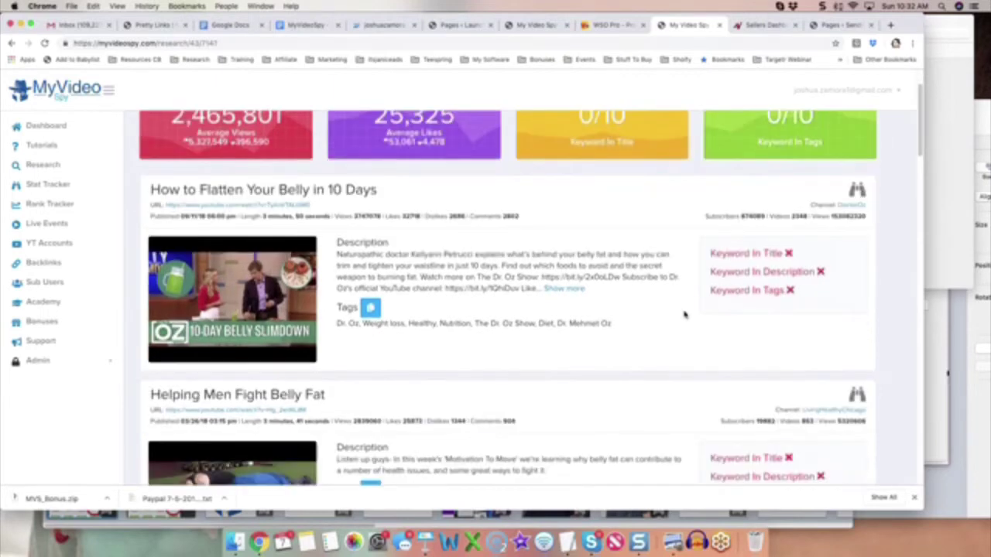
pyautogui.scroll(-20, 704, 305)
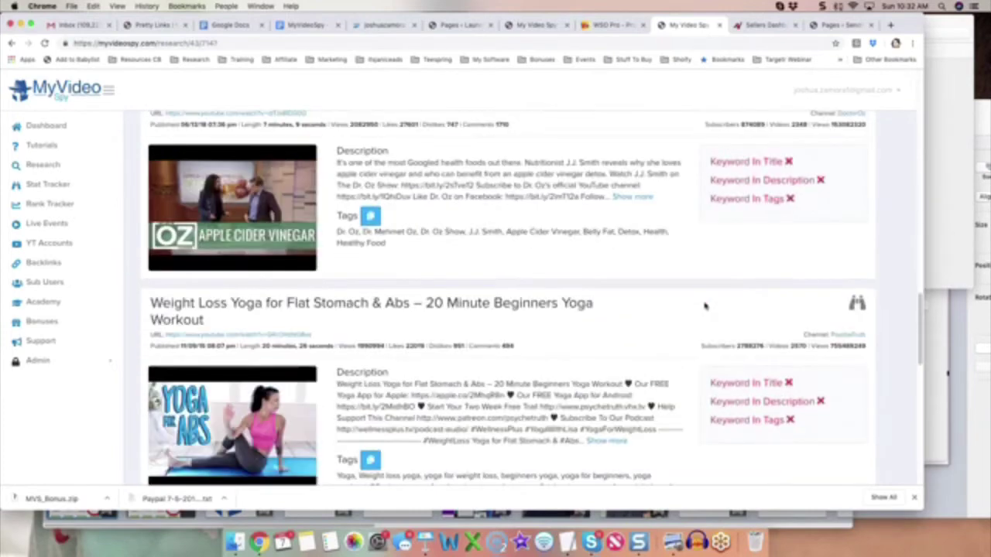
pyautogui.scroll(20, 704, 307)
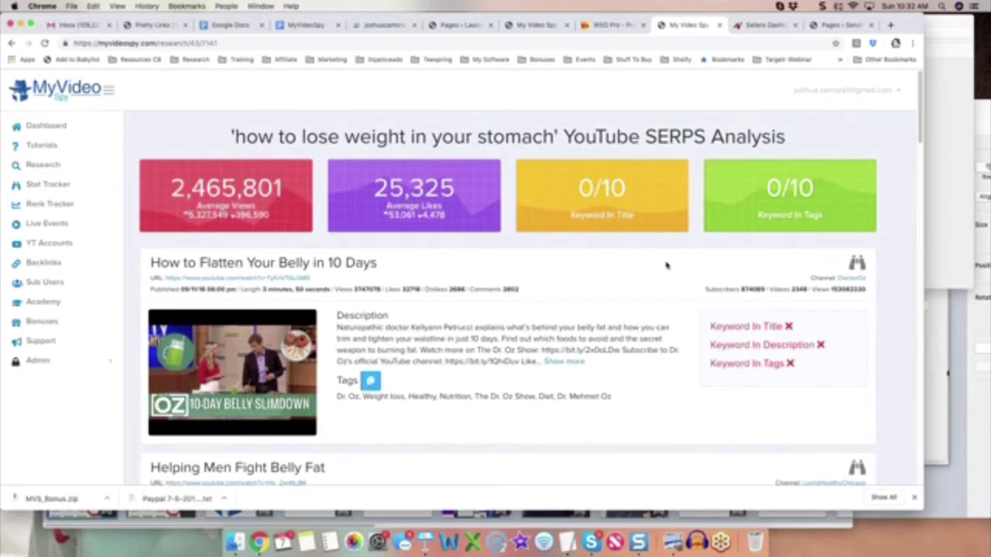
pyautogui.scroll(-1, 666, 266)
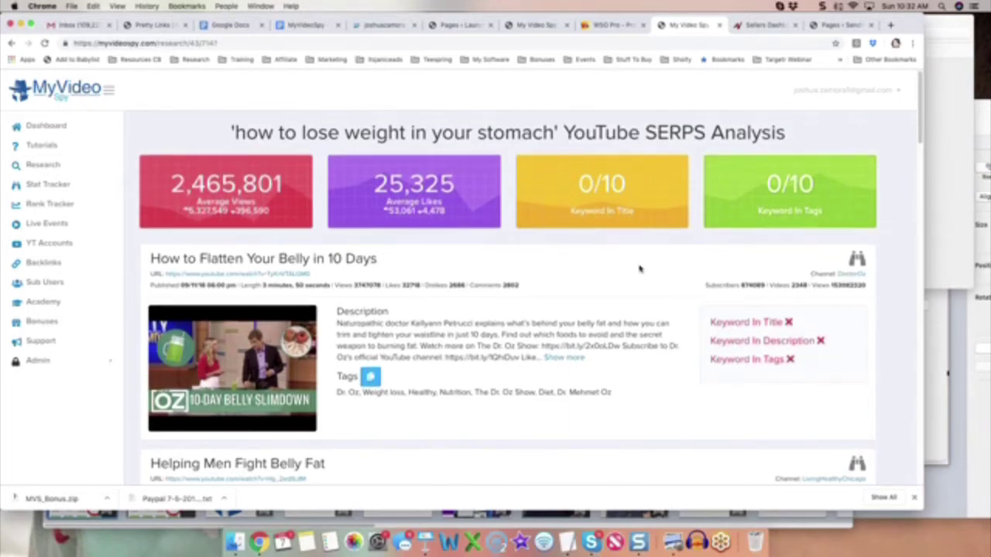
pyautogui.scroll(1, 639, 268)
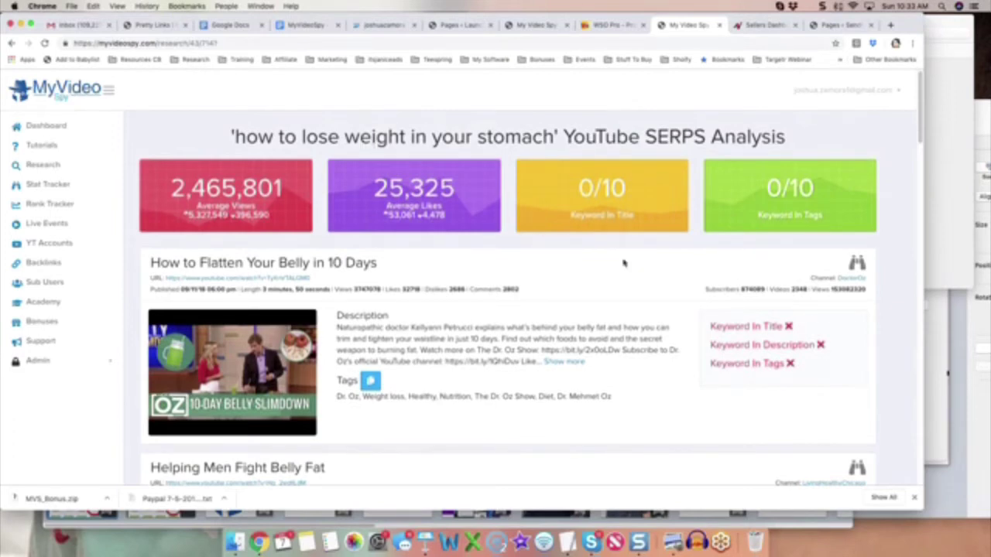
pyautogui.scroll(-1, 642, 280)
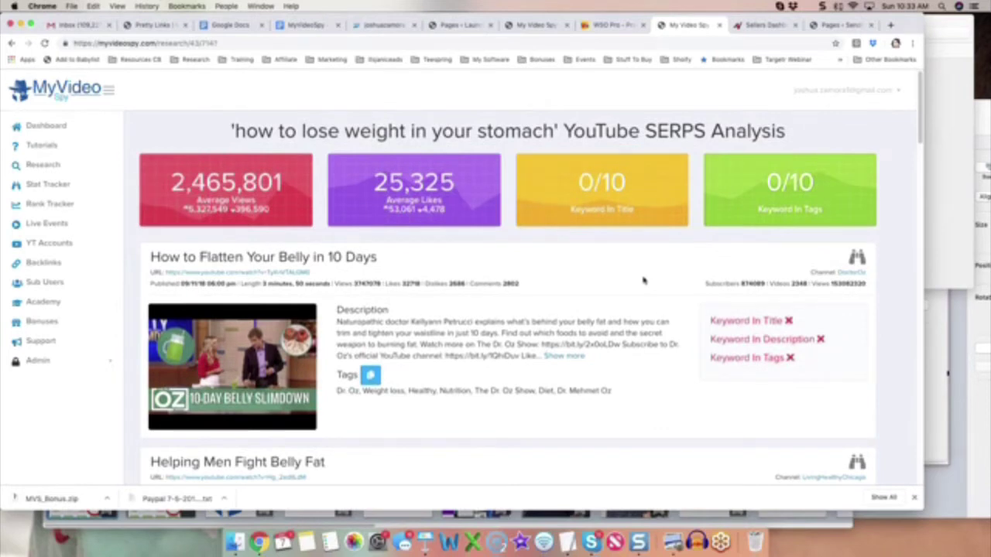
pyautogui.scroll(-3, 643, 280)
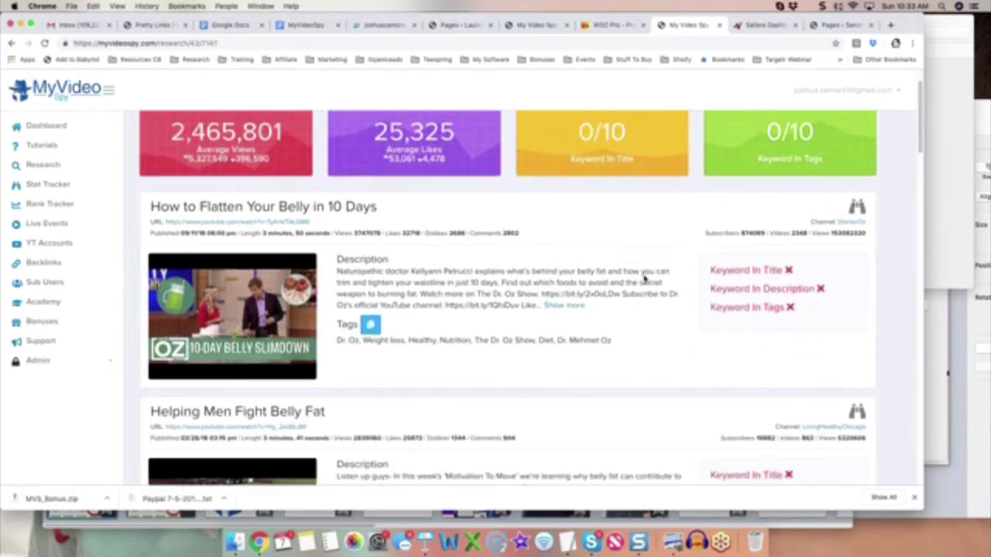
pyautogui.scroll(3, 644, 279)
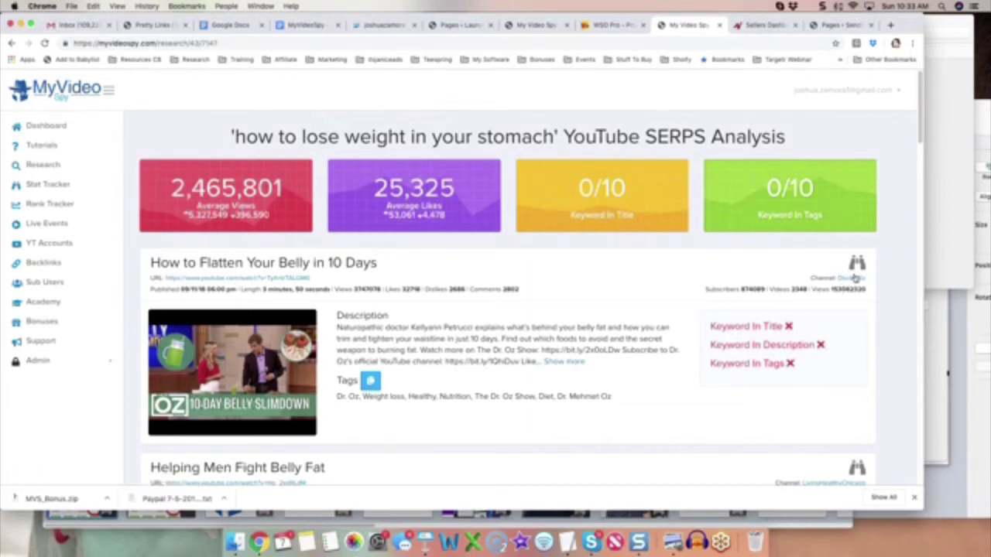
pyautogui.scroll(-1, 515, 280)
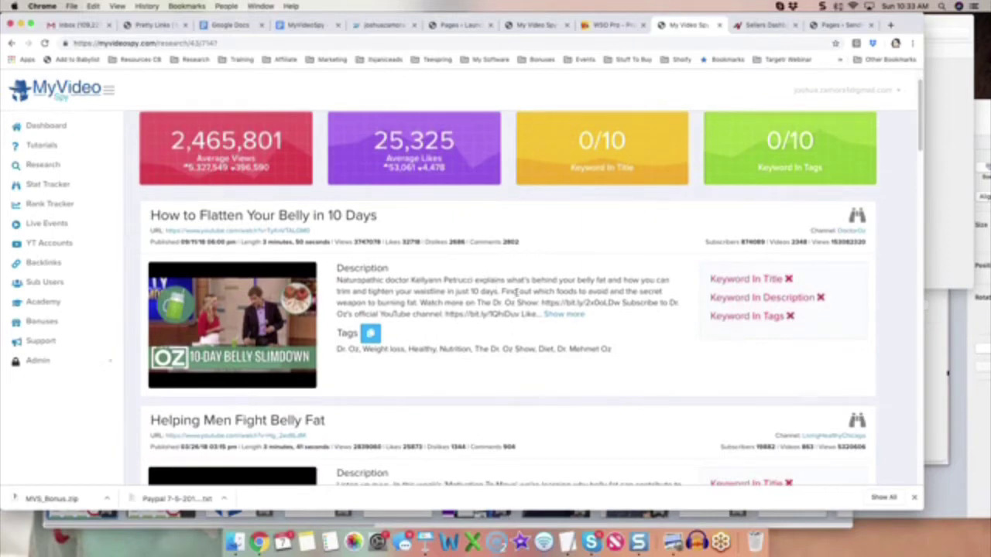
pyautogui.scroll(1, 516, 293)
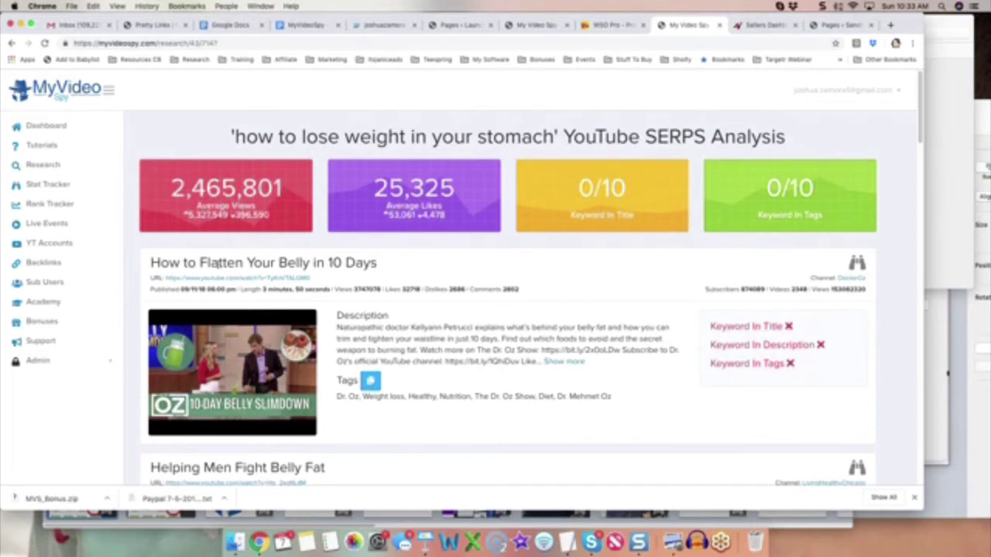
# Step: Compare the title "How to Flatten Your Belly in 10 Days" with the analyzed keyword and start stat tracking for that video
pyautogui.moveTo(376, 264); pyautogui.dragTo(185, 264)
pyautogui.click(184, 264)
pyautogui.moveTo(556, 138); pyautogui.dragTo(384, 137)
pyautogui.click(385, 138)
pyautogui.click(857, 263)
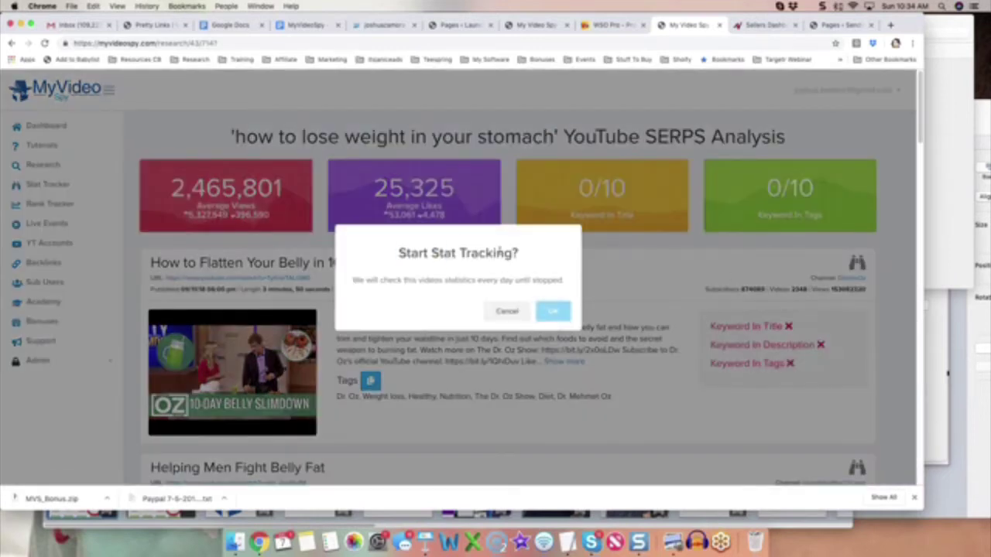
pyautogui.click(554, 313)
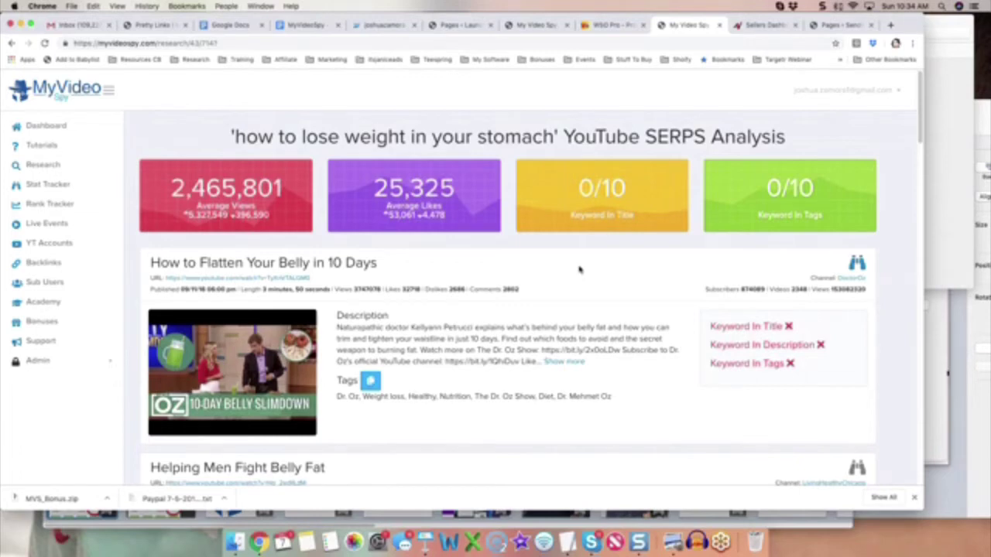
# Step: Highlight the keyword "how to lose weight in your stomach" and compare it with the first-ranked video's title, description and tag keyword indicators
pyautogui.moveTo(554, 137); pyautogui.dragTo(242, 138)
pyautogui.click(246, 138)
pyautogui.moveTo(553, 137); pyautogui.dragTo(303, 136)
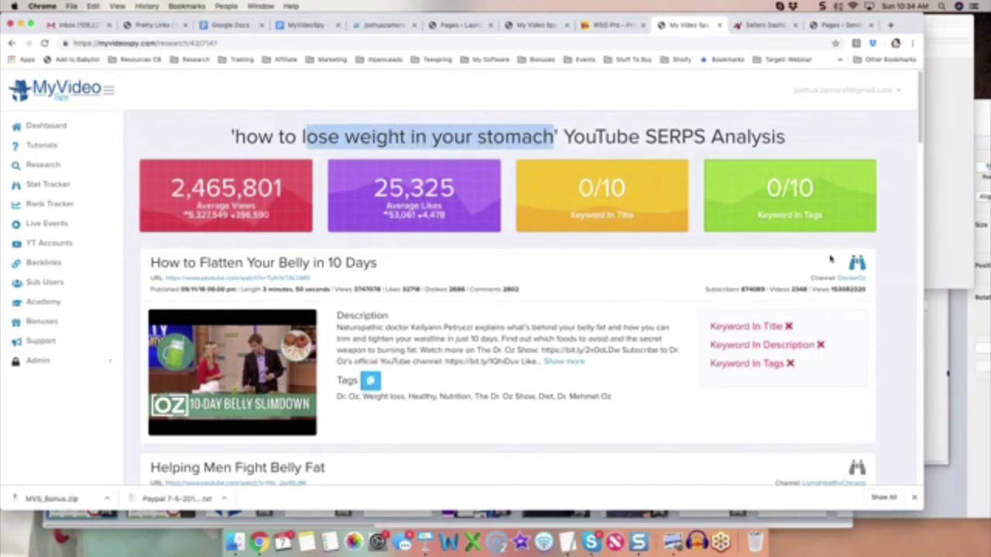
pyautogui.click(689, 252)
pyautogui.scroll(-1, 686, 274)
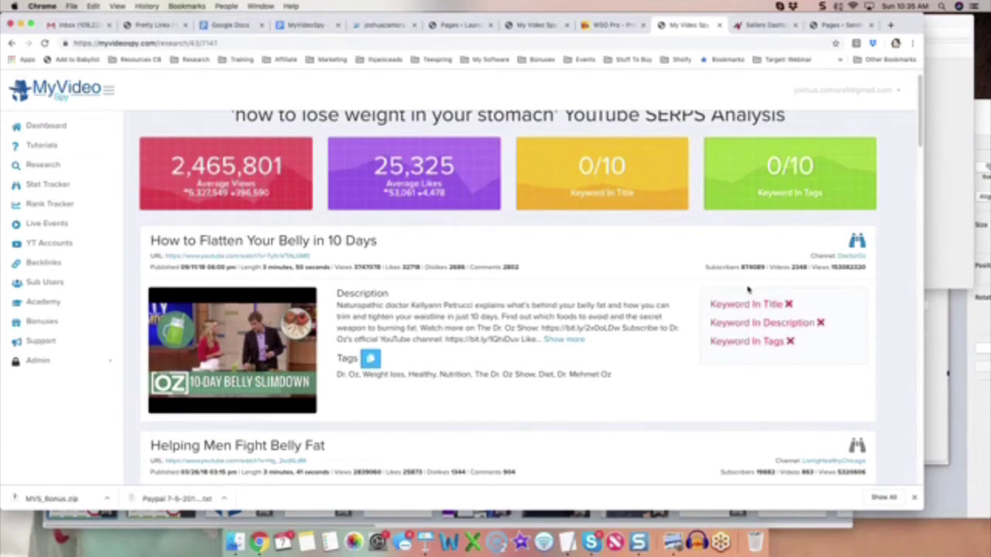
pyautogui.moveTo(710, 303); pyautogui.dragTo(799, 335)
pyautogui.click(802, 338)
pyautogui.scroll(-1, 624, 308)
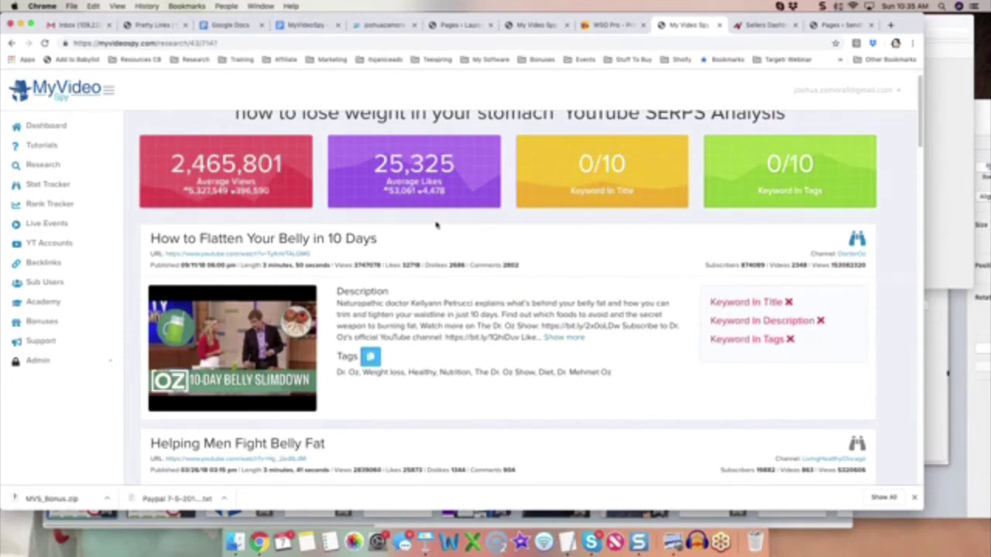
# Step: Start a new live event and set its video title to "The Best Fisherman in West Miami"
pyautogui.click(53, 223)
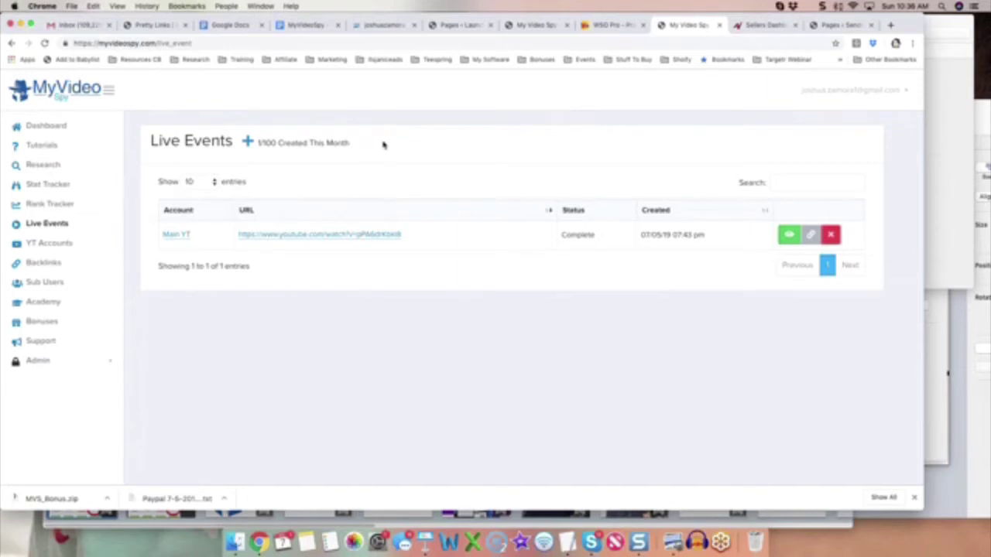
pyautogui.click(248, 142)
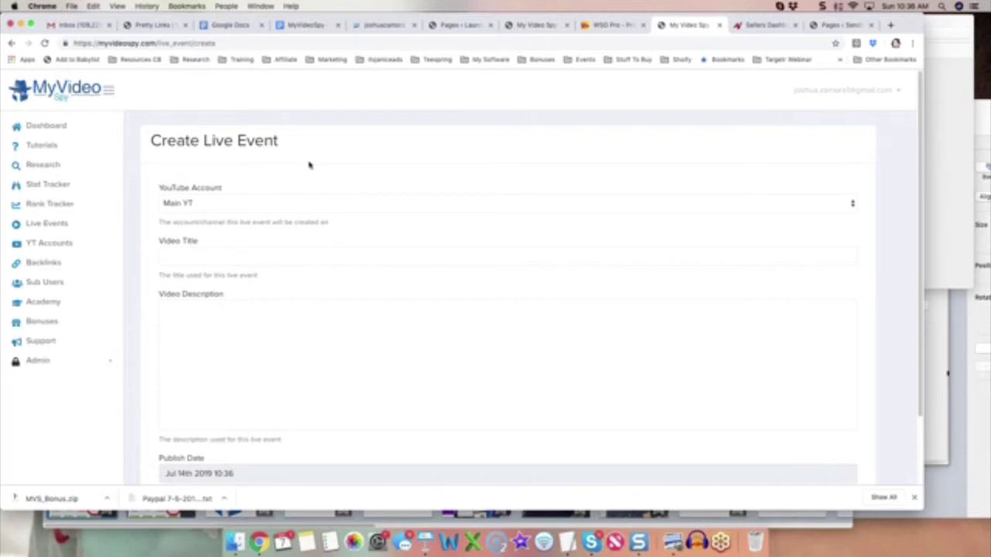
pyautogui.click(163, 251)
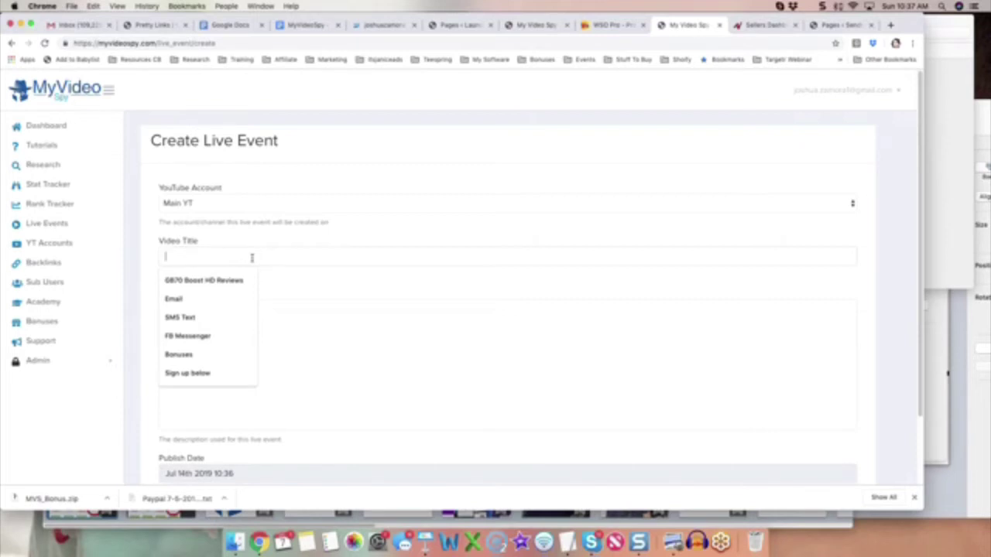
pyautogui.write('The Best')
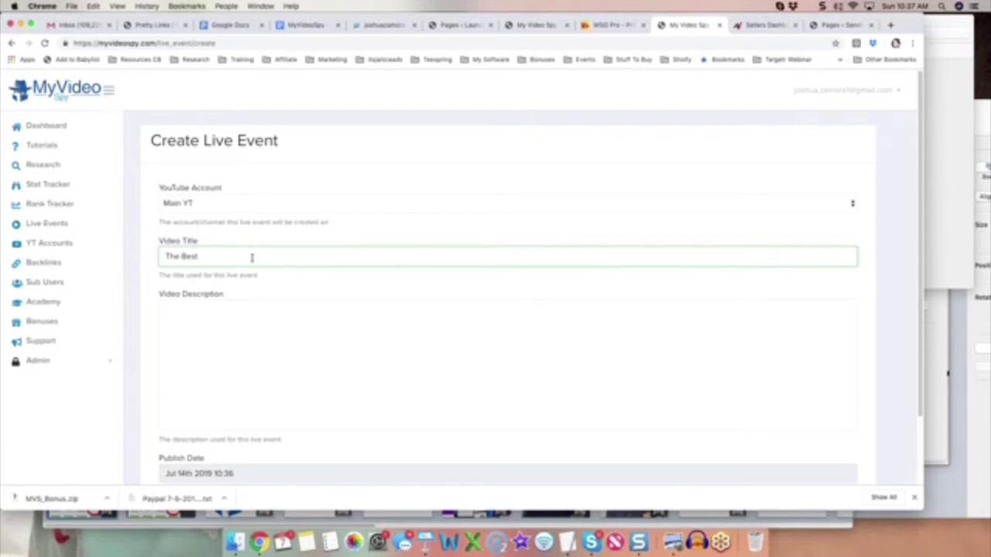
pyautogui.scroll(-1, 242, 207)
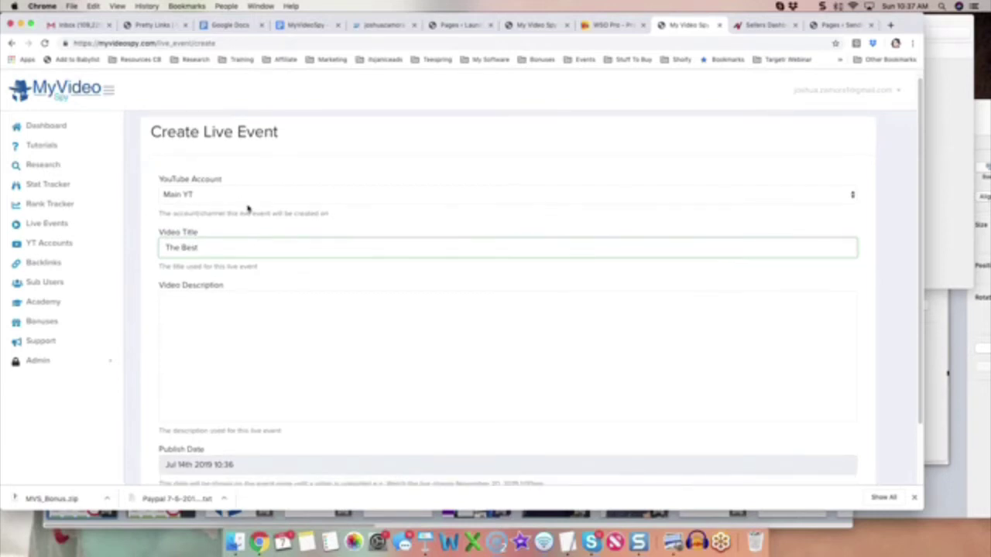
pyautogui.scroll(-3, 263, 220)
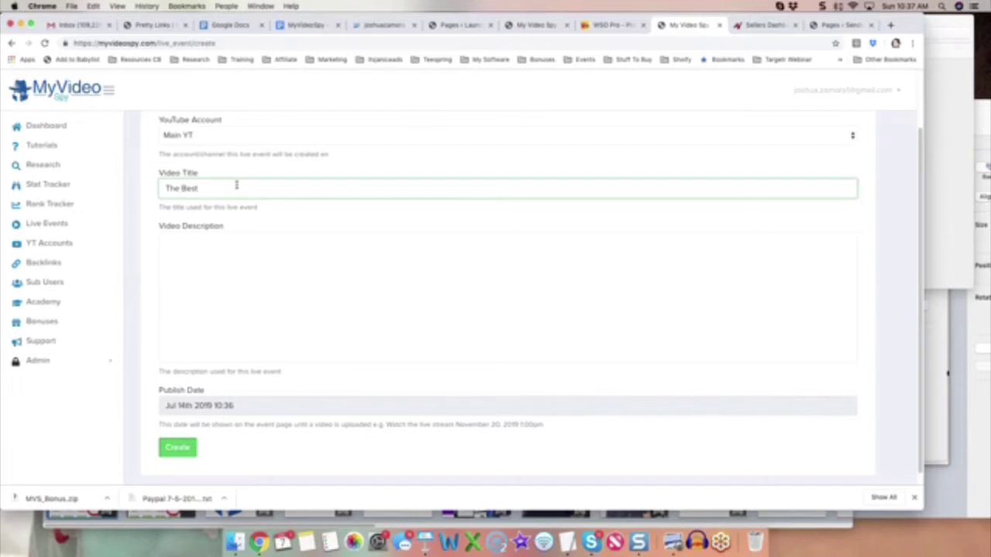
pyautogui.write('Fishermen in West Miami')
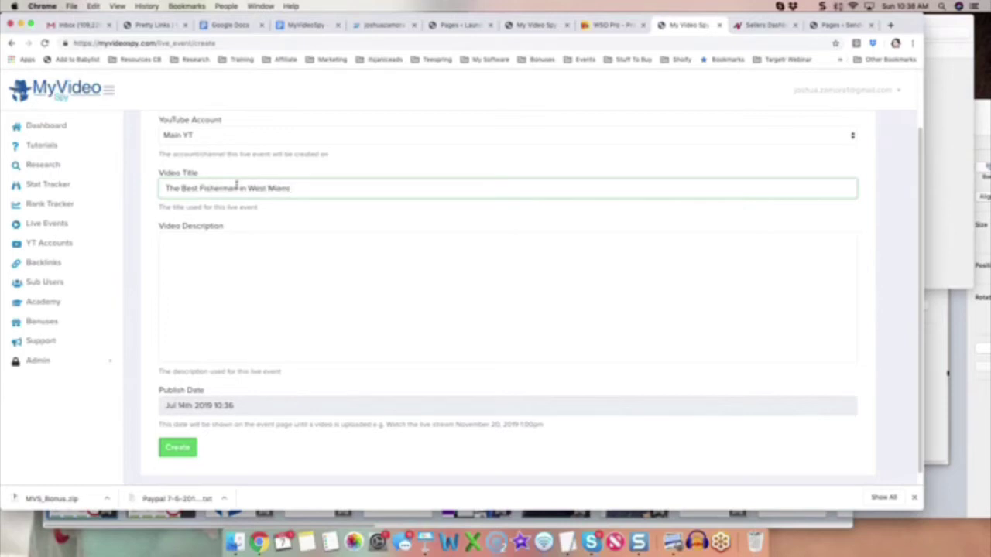
# Step: Enter "The Best Fisherman in West Miami" as the live event's video description
pyautogui.click(284, 289)
pyautogui.write('The Best Fishermen in West Miami')
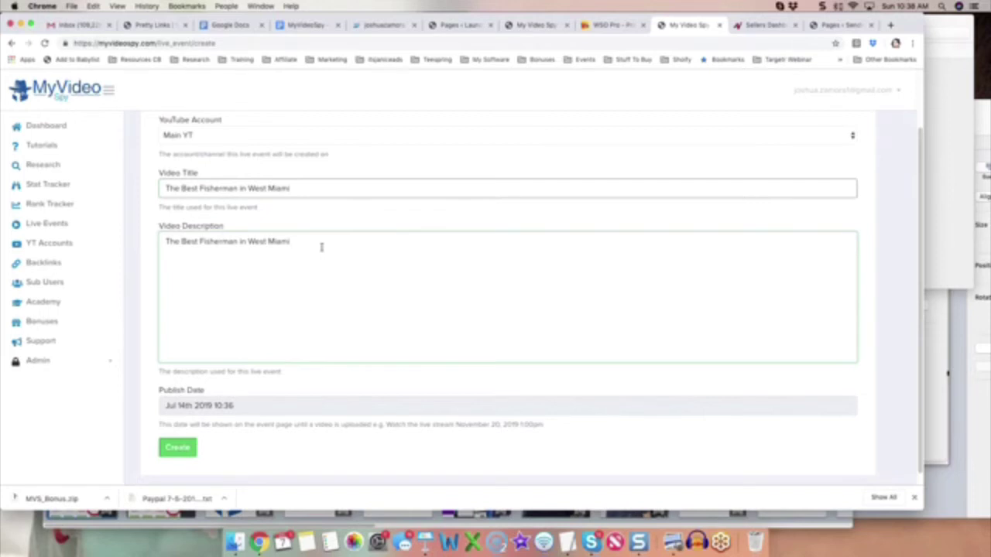
pyautogui.moveTo(303, 243); pyautogui.dragTo(203, 241)
pyautogui.click(299, 255)
pyautogui.scroll(-1, 301, 255)
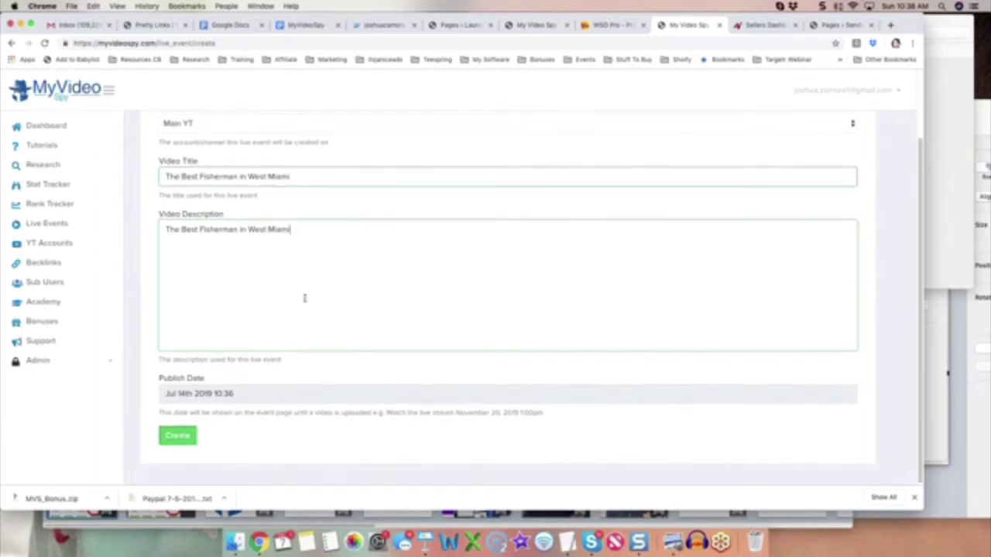
# Step: Set the live event's publish date to July 17, 2019
pyautogui.click(203, 393)
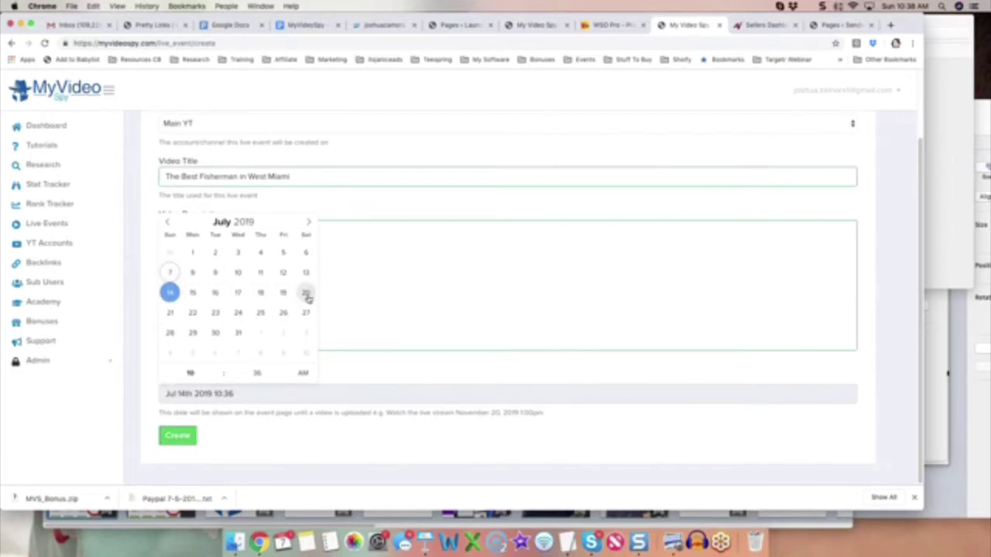
pyautogui.click(238, 295)
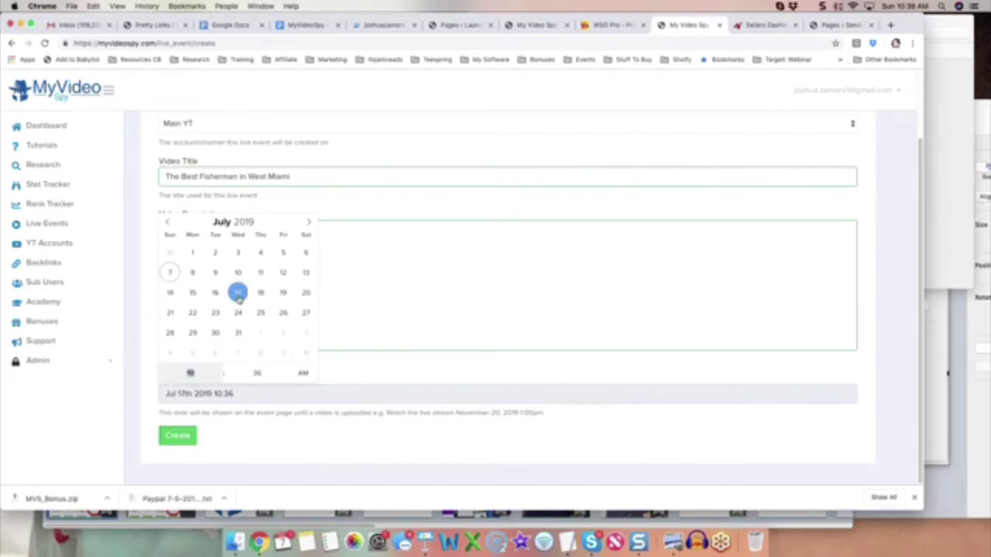
pyautogui.click(279, 431)
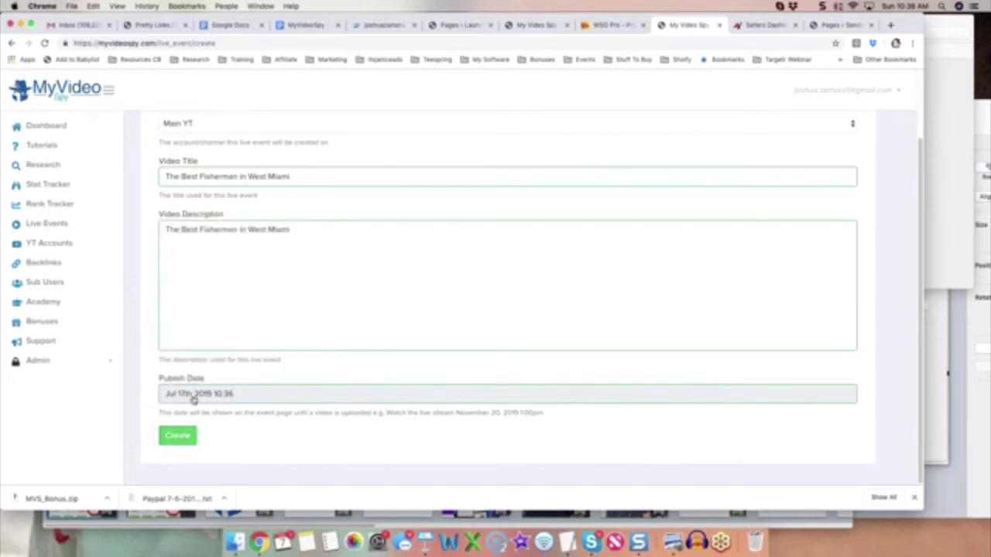
# Step: Create the live event and open its YouTube link in a new tab
pyautogui.click(191, 438)
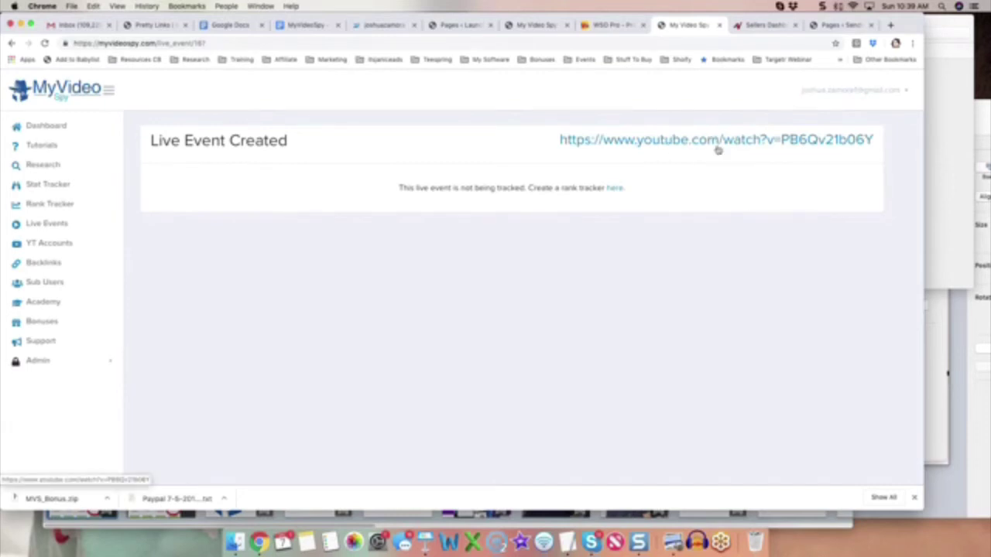
pyautogui.moveTo(546, 141); pyautogui.dragTo(817, 143)
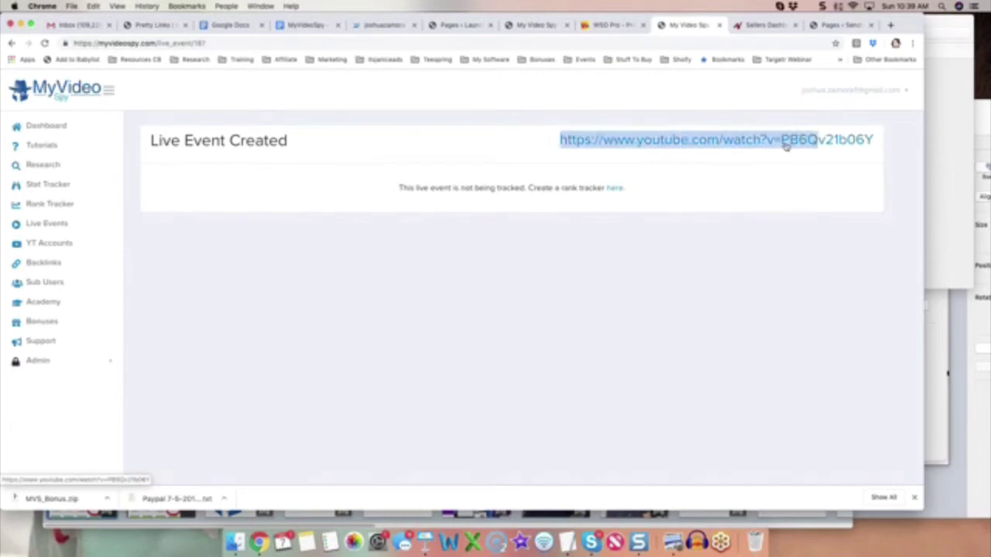
pyautogui.keyDown('super'); pyautogui.click(670, 141); pyautogui.keyUp('super')
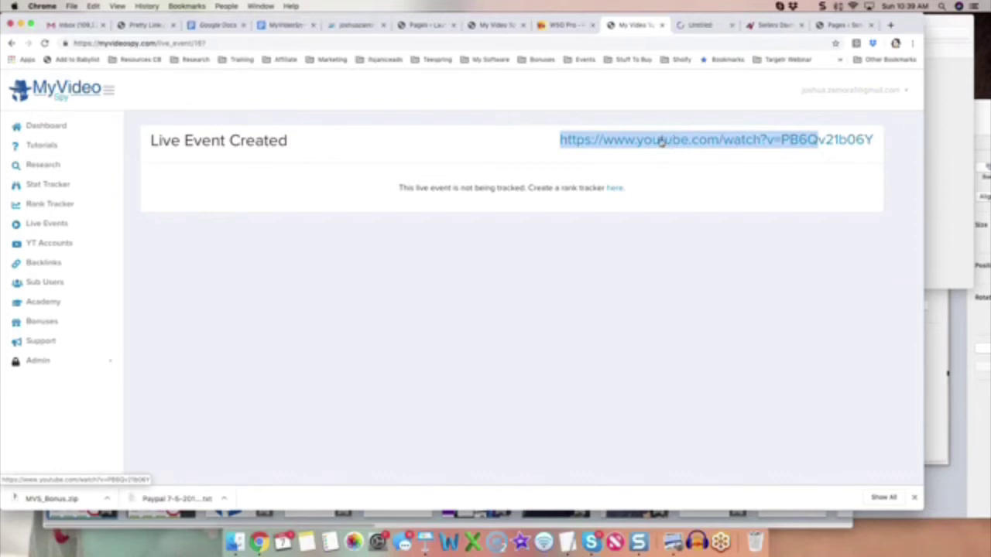
# Step: Start a rank tracker for the newly created live event and add the tracking keyword "the best fisherman in west miami"
pyautogui.click(701, 25)
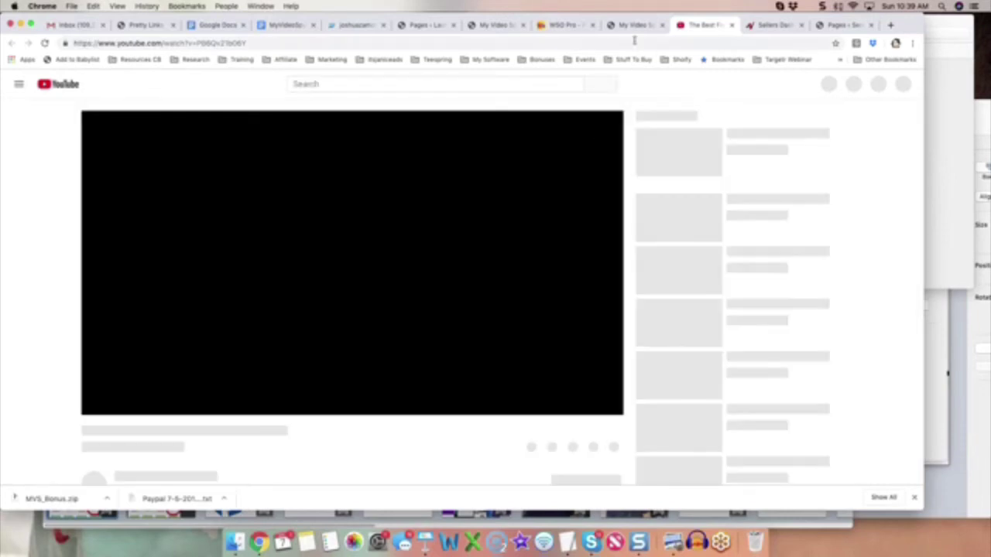
pyautogui.click(635, 26)
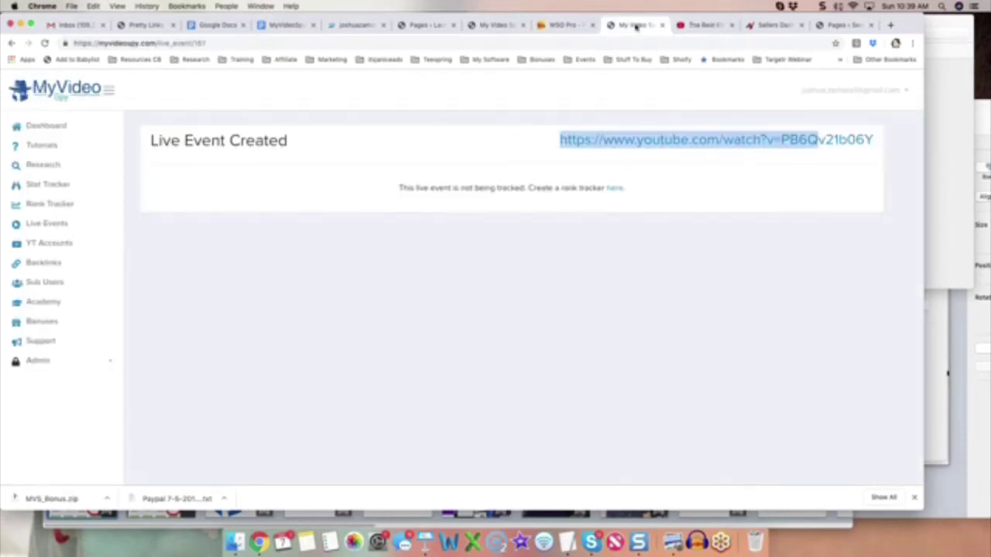
pyautogui.moveTo(398, 188); pyautogui.dragTo(524, 188)
pyautogui.click(524, 189)
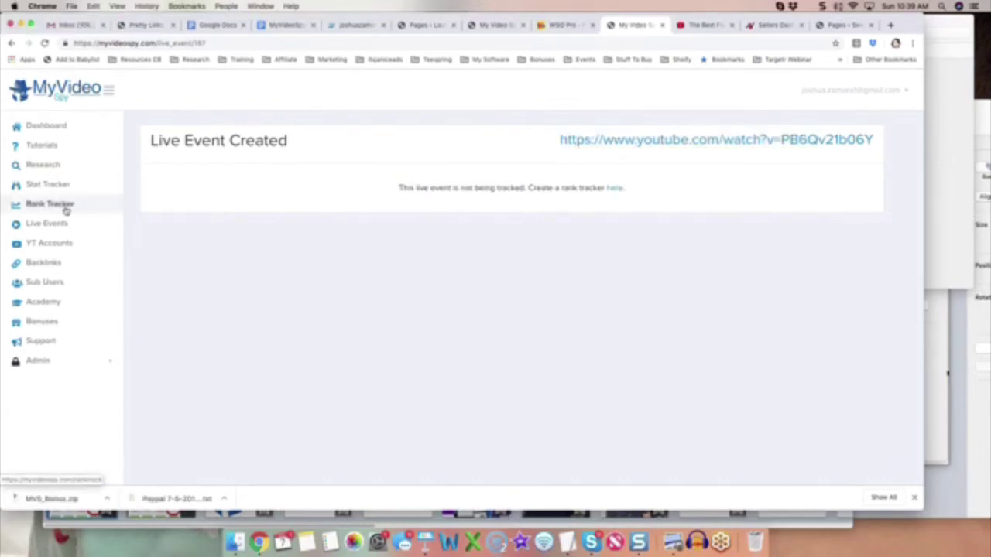
pyautogui.click(615, 188)
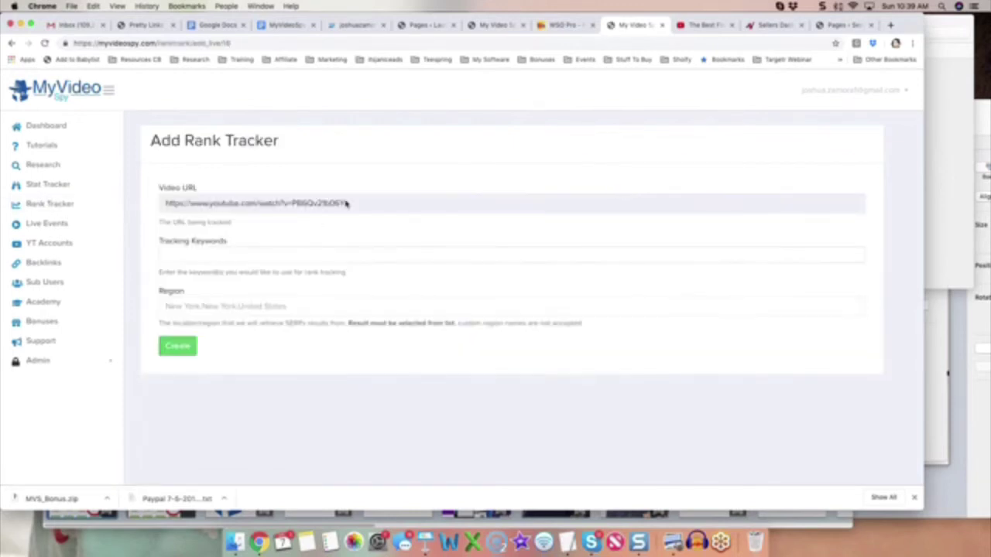
pyautogui.click(282, 258)
pyautogui.write('the best fisherman in indiana')
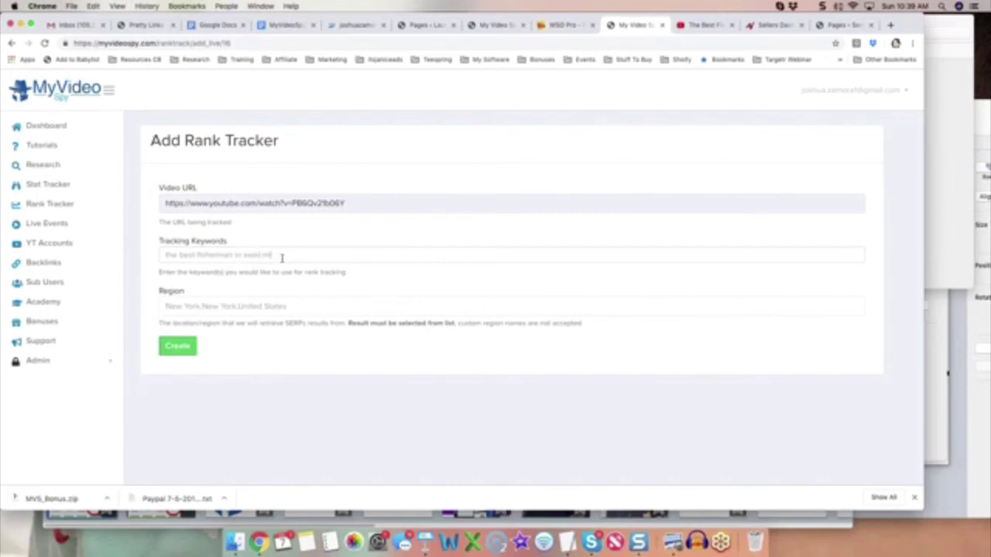
pyautogui.press('Return')
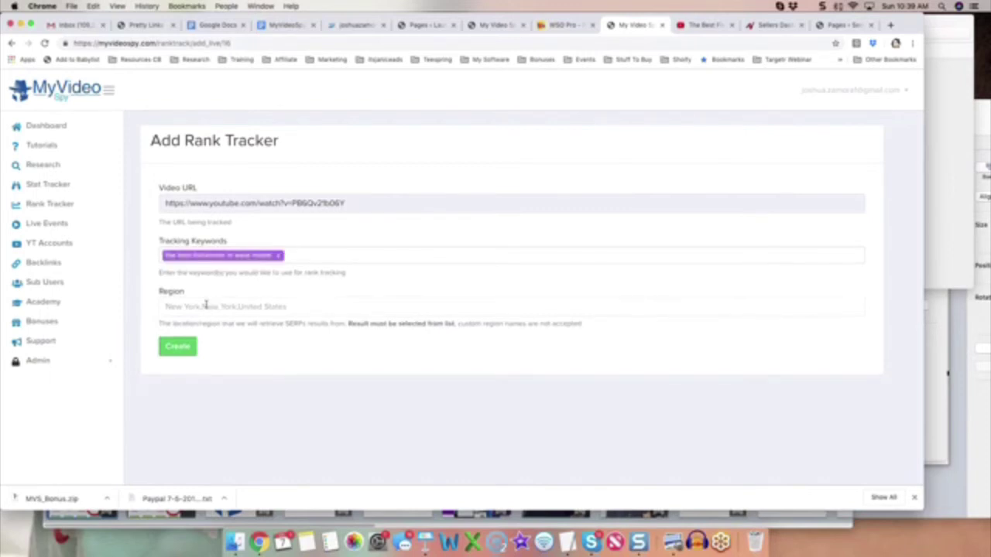
# Step: Set the tracking region to Miami,Florida,United States and create the rank tracker
pyautogui.write('miam')
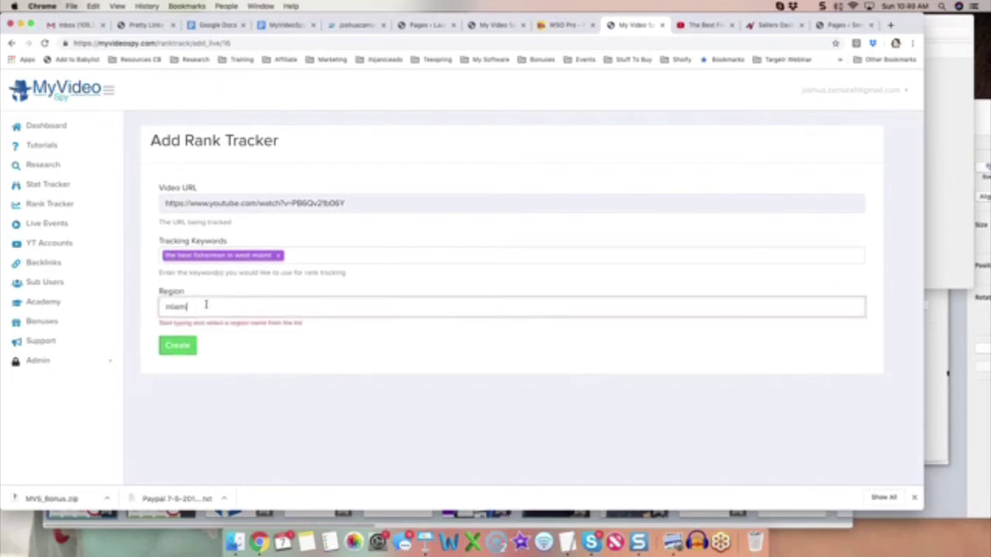
pyautogui.write('i')
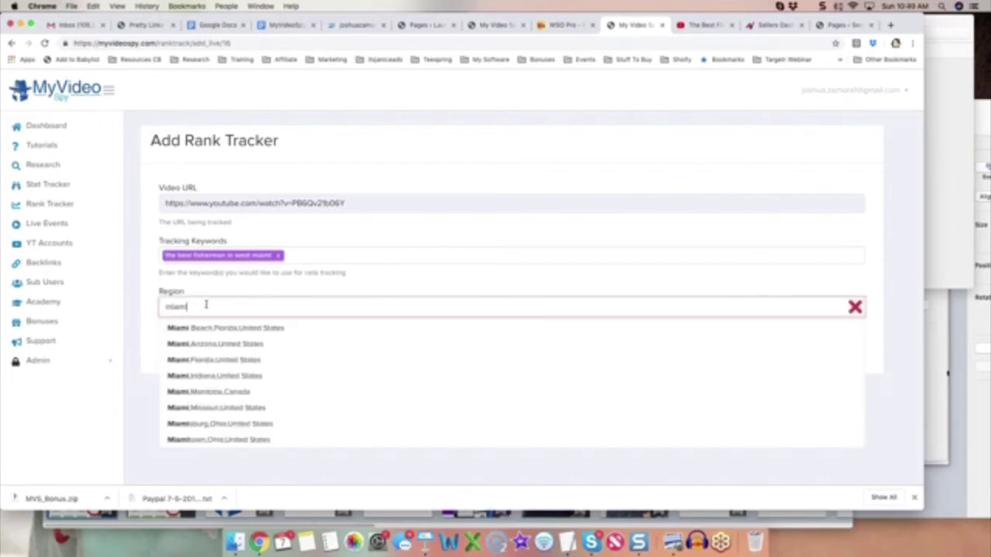
pyautogui.click(232, 360)
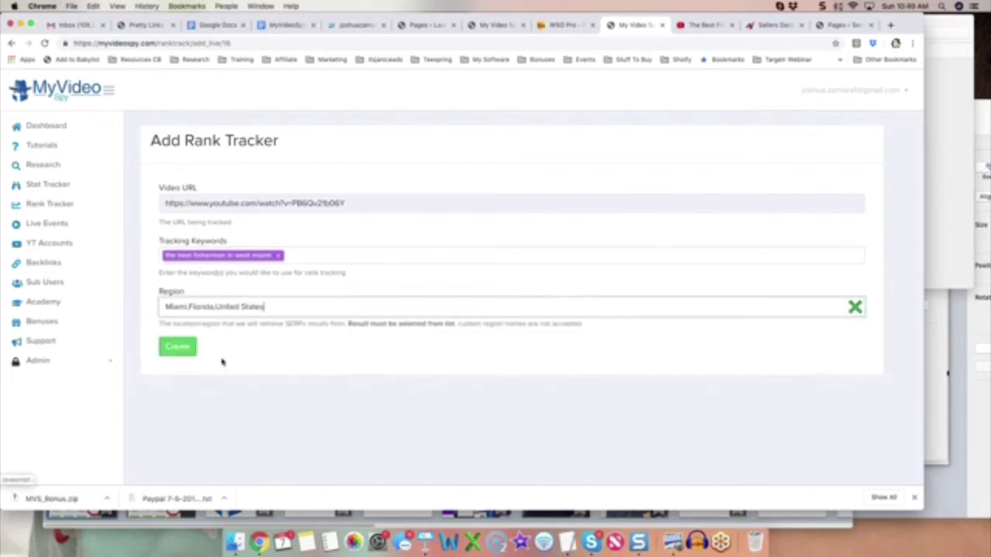
pyautogui.click(184, 350)
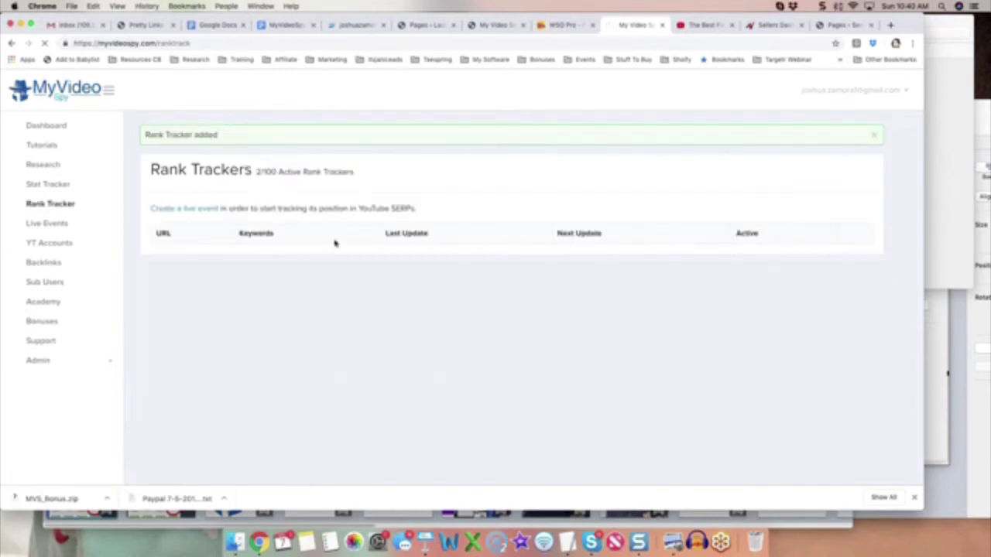
pyautogui.moveTo(524, 283); pyautogui.dragTo(406, 284)
pyautogui.click(460, 283)
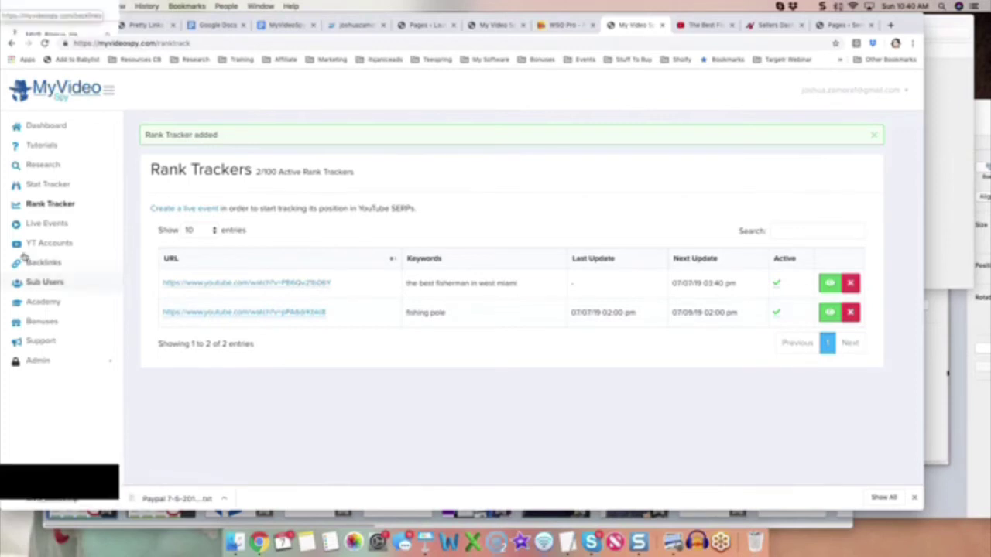
# Step: Go from the backlinks page to the live events list and start a new backlink for the event created 07/05/19
pyautogui.click(47, 263)
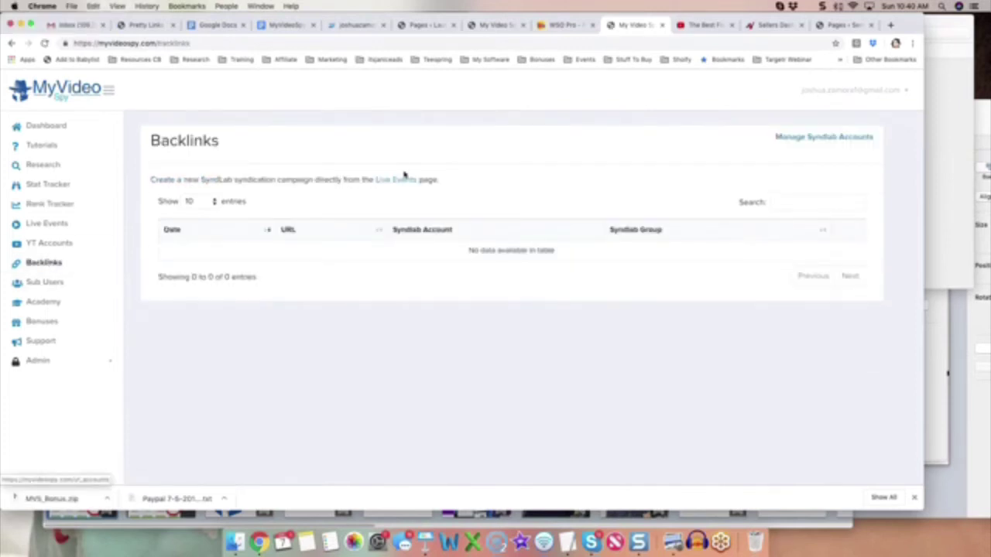
pyautogui.click(401, 183)
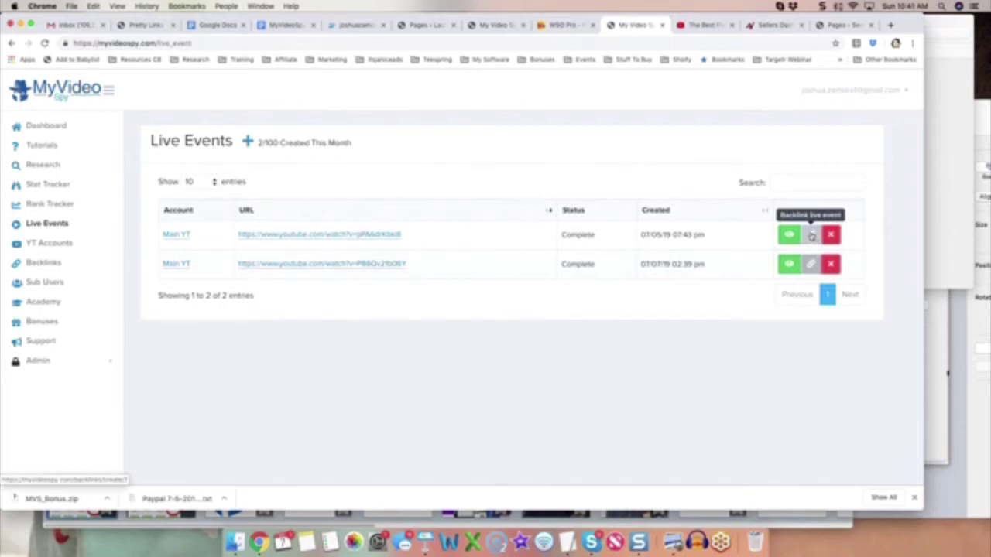
pyautogui.click(811, 235)
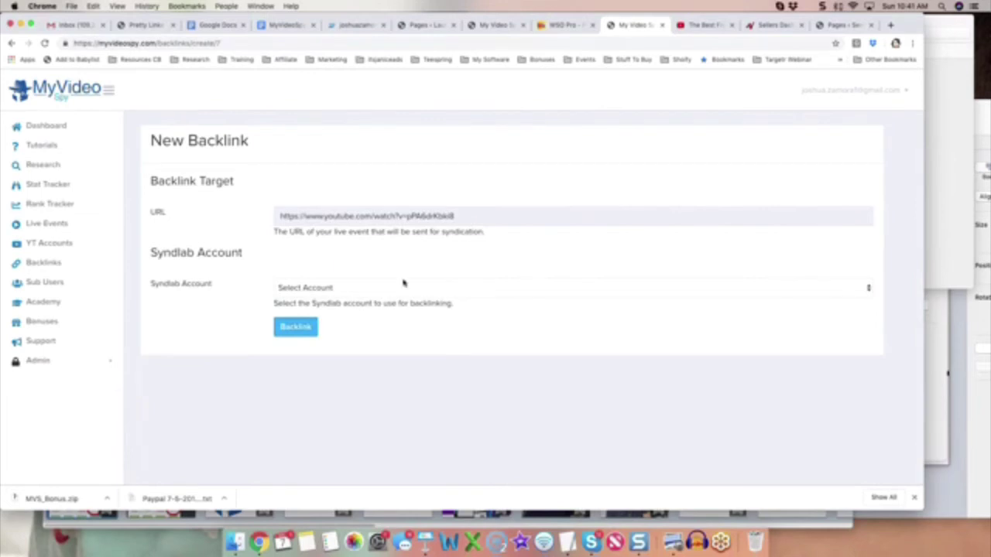
pyautogui.moveTo(198, 256); pyautogui.dragTo(150, 255)
pyautogui.click(176, 256)
pyautogui.tripleClick(175, 253)
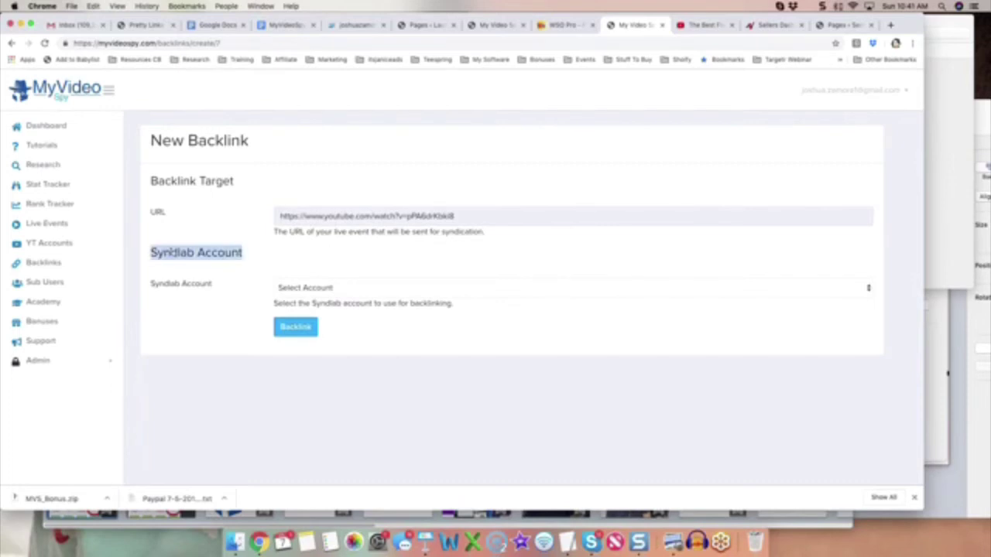
pyautogui.click(199, 252)
# Step: Choose Main SL Account as the backlink's Syndlab account and ZB Campaign (social,blog,bookmark) as its Syndlab group
pyautogui.click(301, 288)
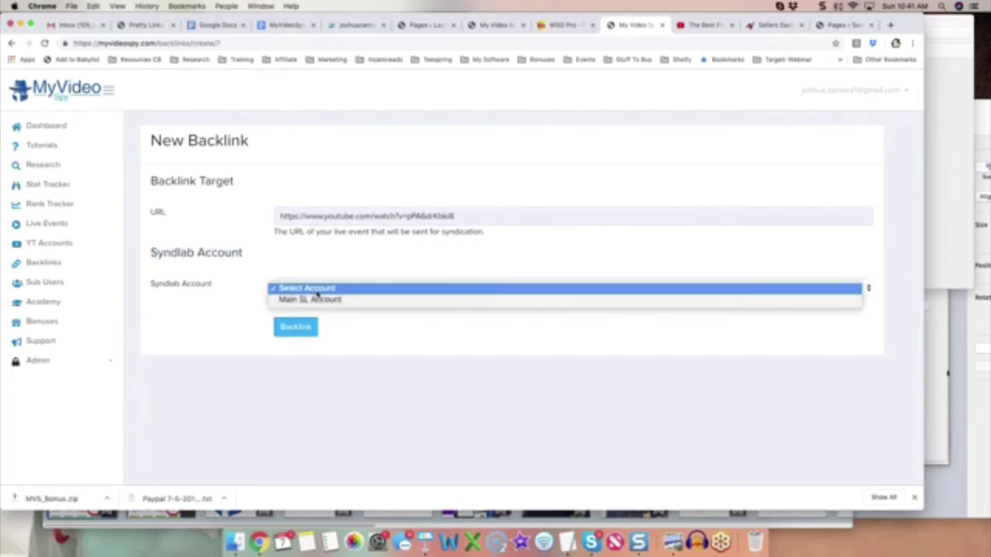
pyautogui.click(319, 299)
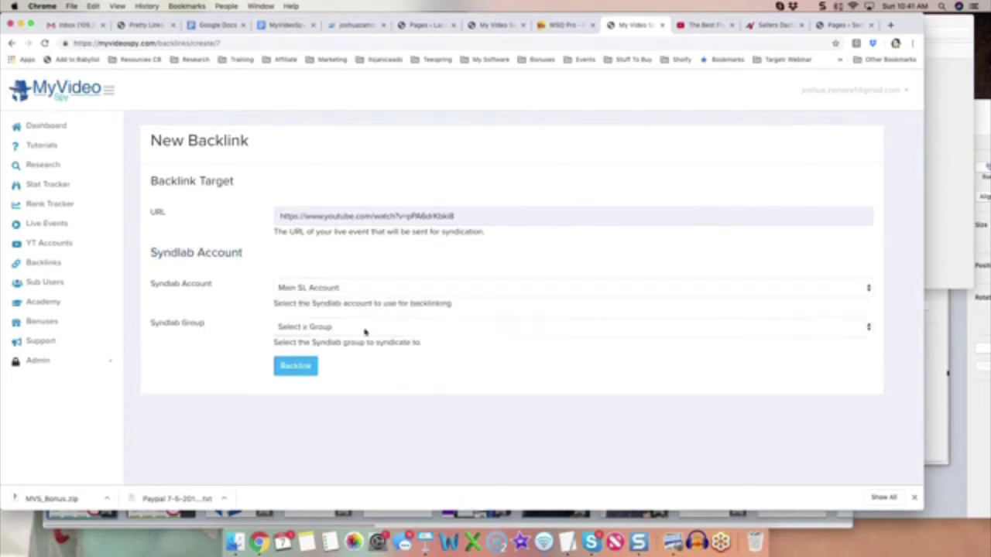
pyautogui.click(365, 328)
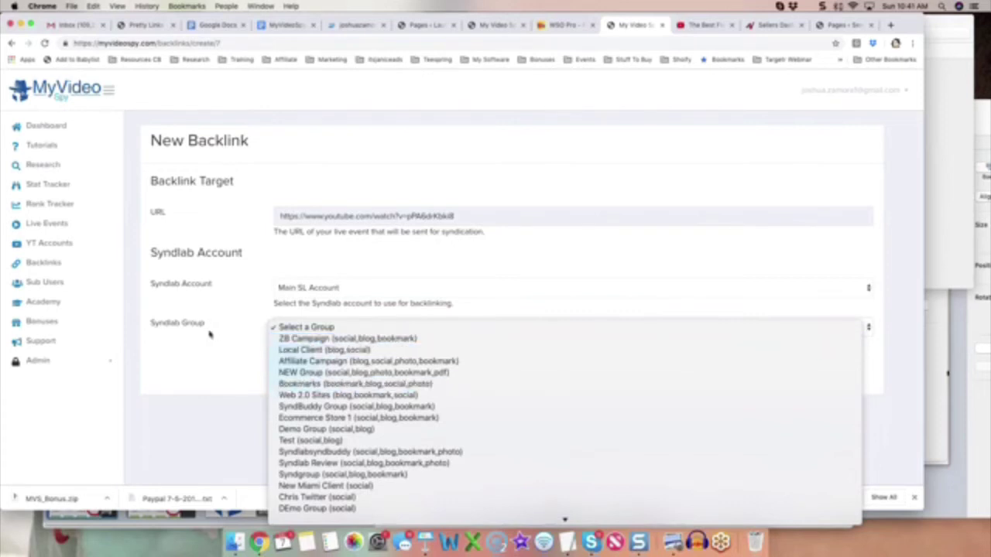
pyautogui.click(303, 329)
pyautogui.click(302, 331)
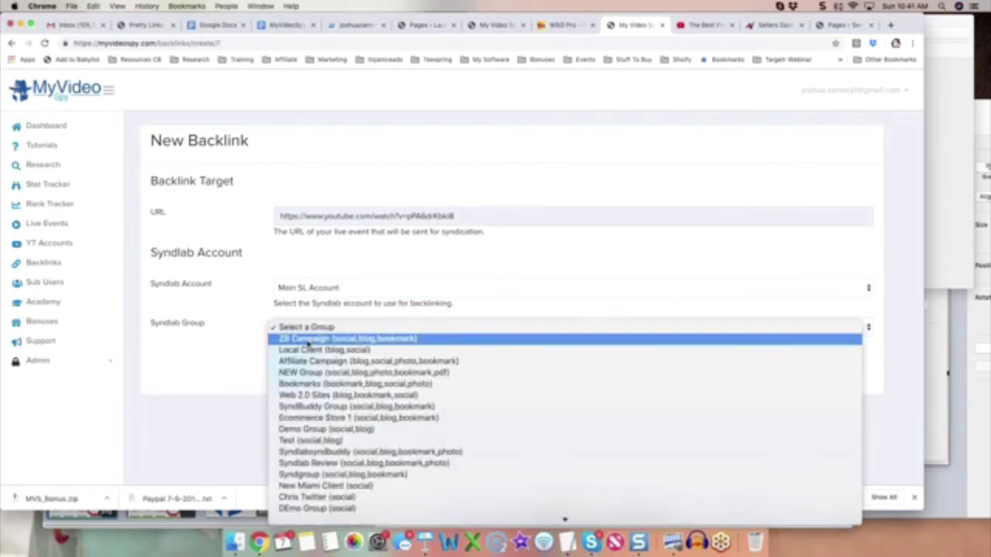
pyautogui.click(306, 341)
# Step: Examine the blog, bookmark and social content sections of the new backlink form
pyautogui.scroll(-5, 264, 325)
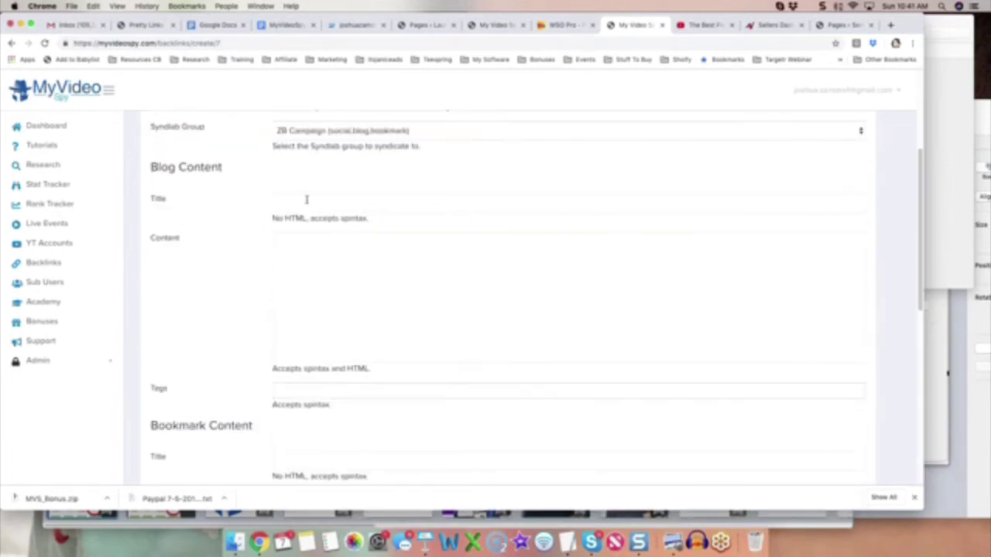
pyautogui.scroll(-2, 332, 276)
pyautogui.scroll(-5, 329, 310)
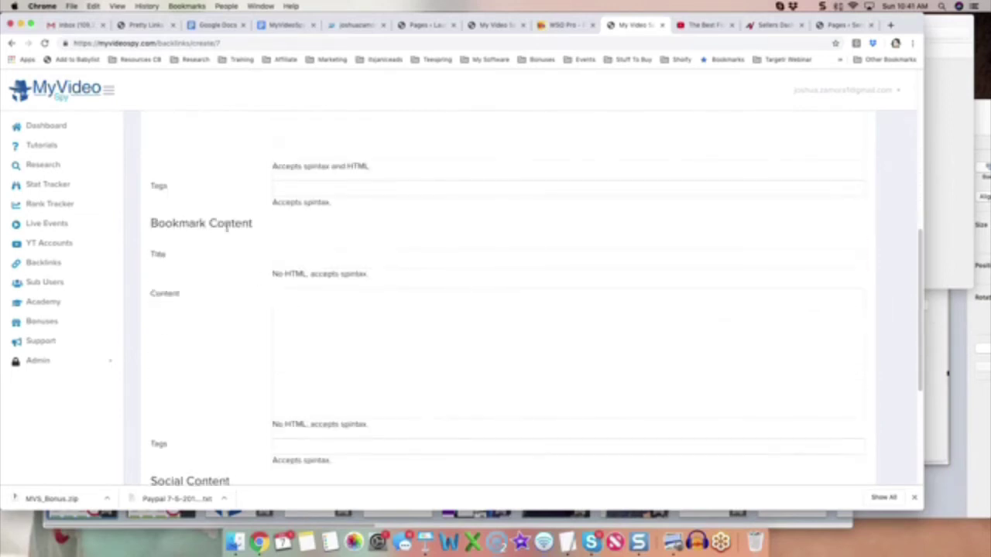
pyautogui.scroll(-1, 264, 345)
pyautogui.scroll(-6, 256, 348)
pyautogui.moveTo(232, 287); pyautogui.dragTo(165, 285)
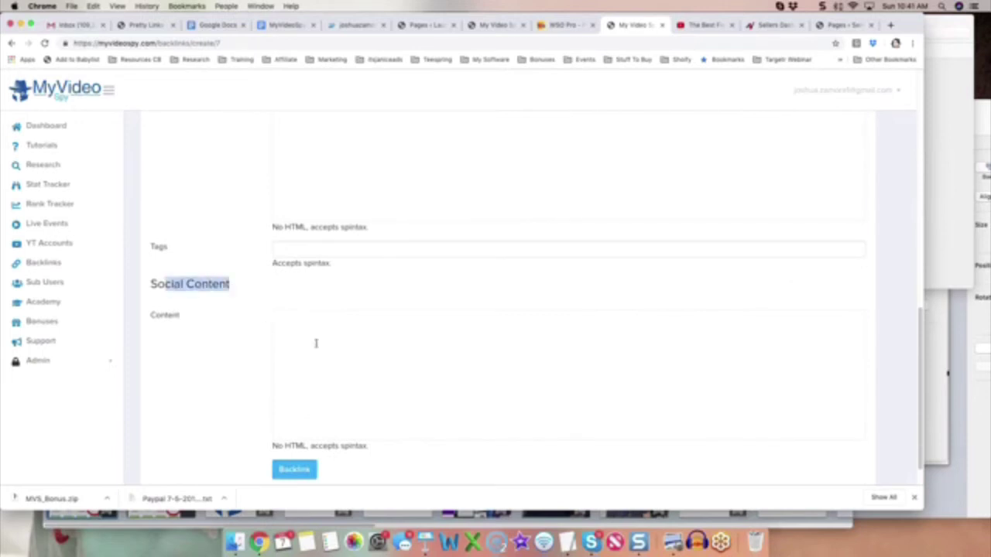
pyautogui.scroll(8, 344, 326)
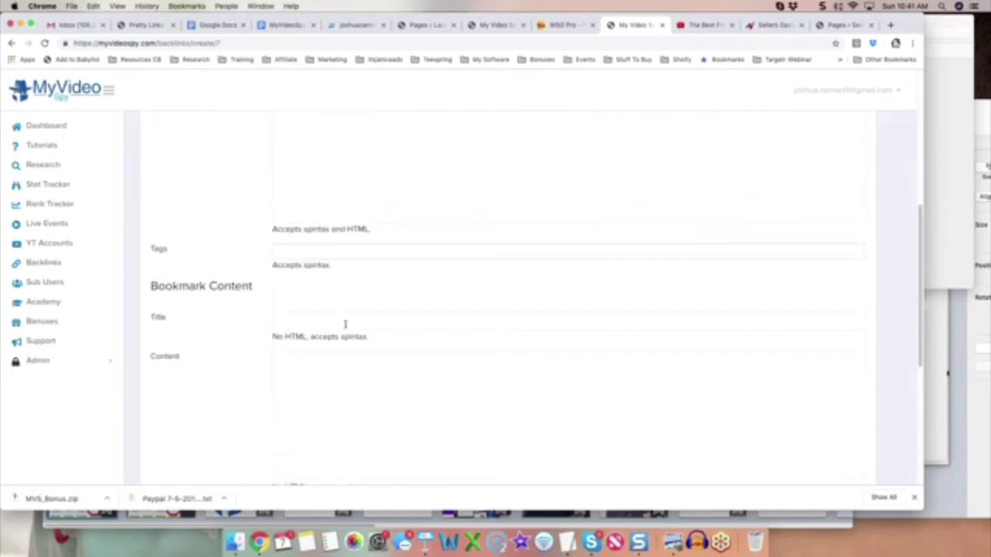
pyautogui.scroll(-8, 345, 326)
pyautogui.scroll(8, 279, 387)
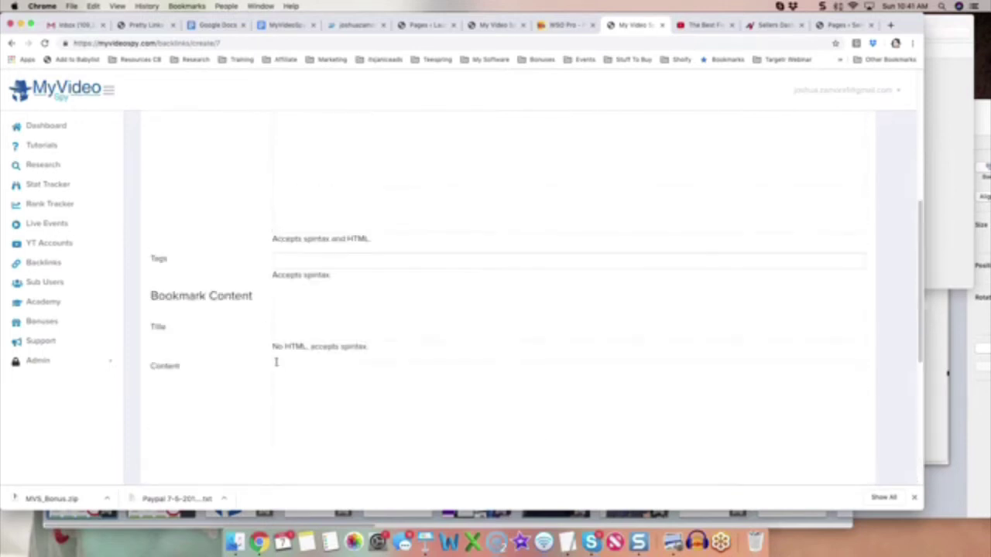
pyautogui.scroll(10, 276, 362)
pyautogui.scroll(1, 274, 364)
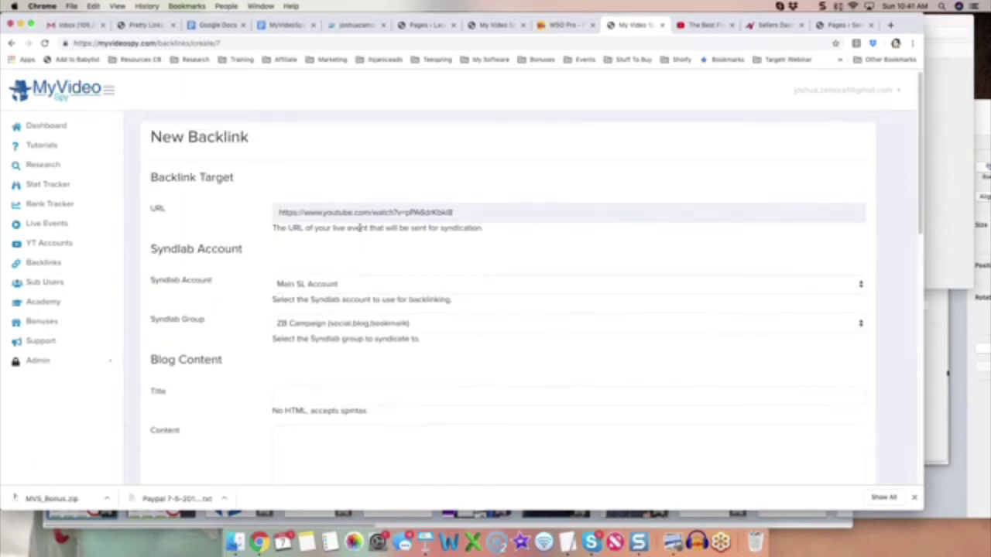
pyautogui.scroll(-3, 333, 265)
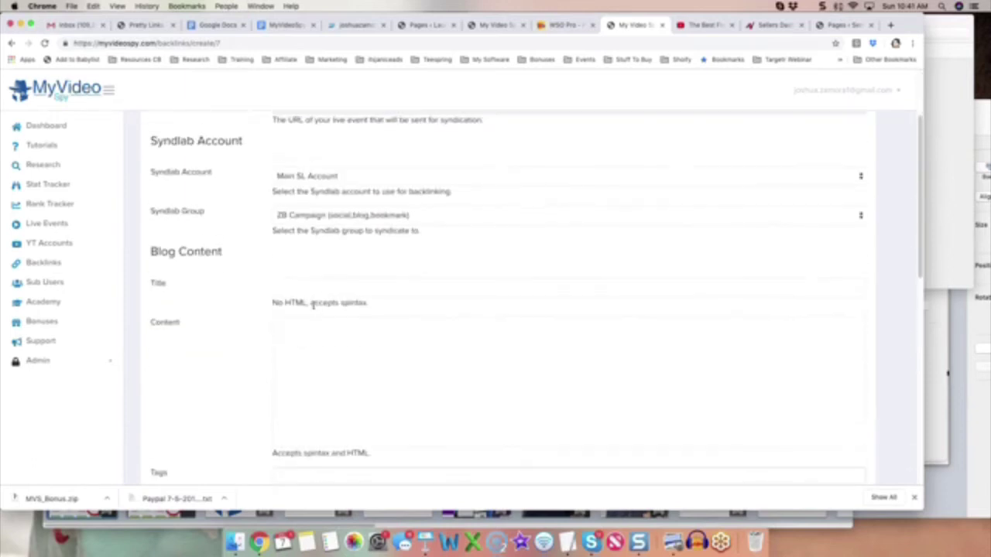
pyautogui.scroll(-3, 313, 305)
pyautogui.scroll(3, 245, 283)
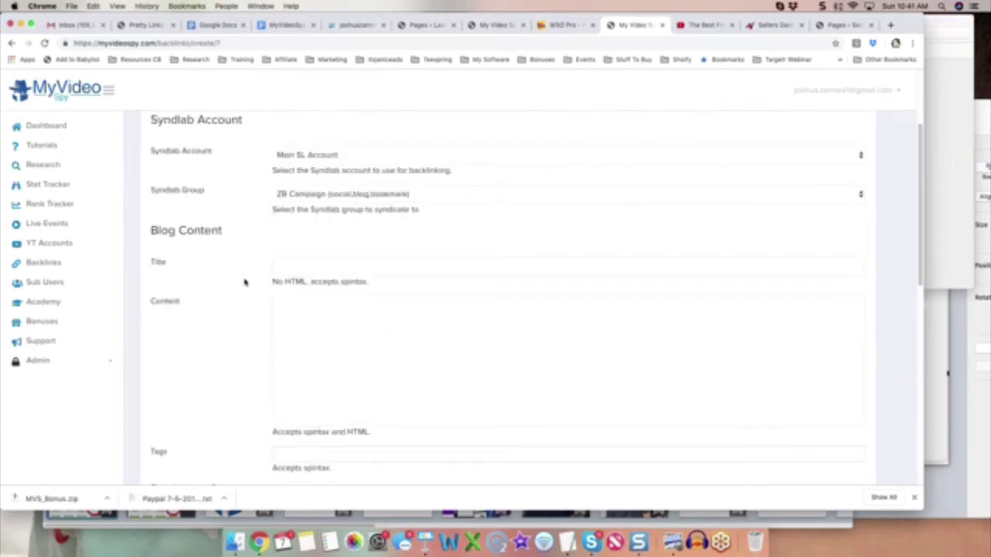
pyautogui.moveTo(224, 230); pyautogui.dragTo(138, 233)
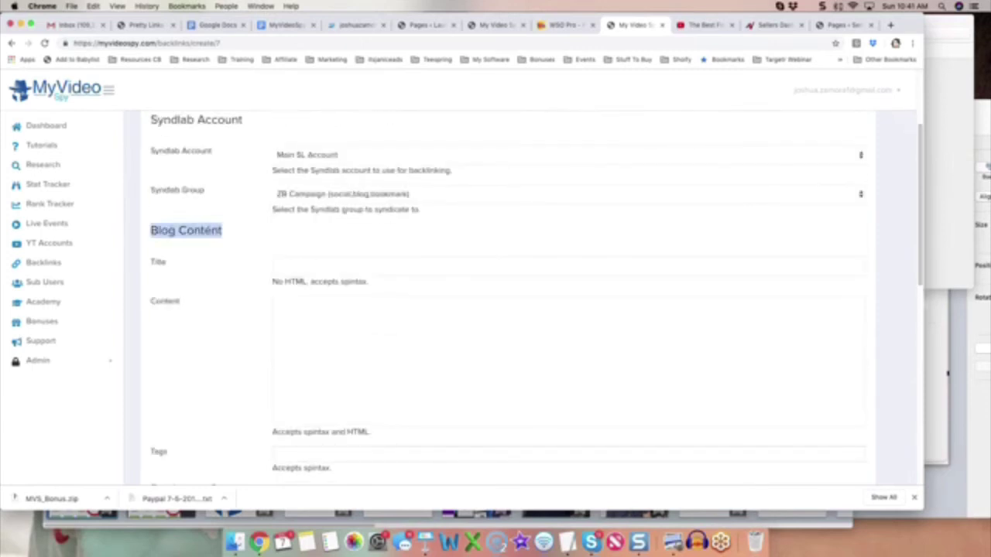
pyautogui.scroll(-5, 214, 250)
pyautogui.moveTo(232, 305); pyautogui.dragTo(152, 306)
pyautogui.scroll(-5, 213, 313)
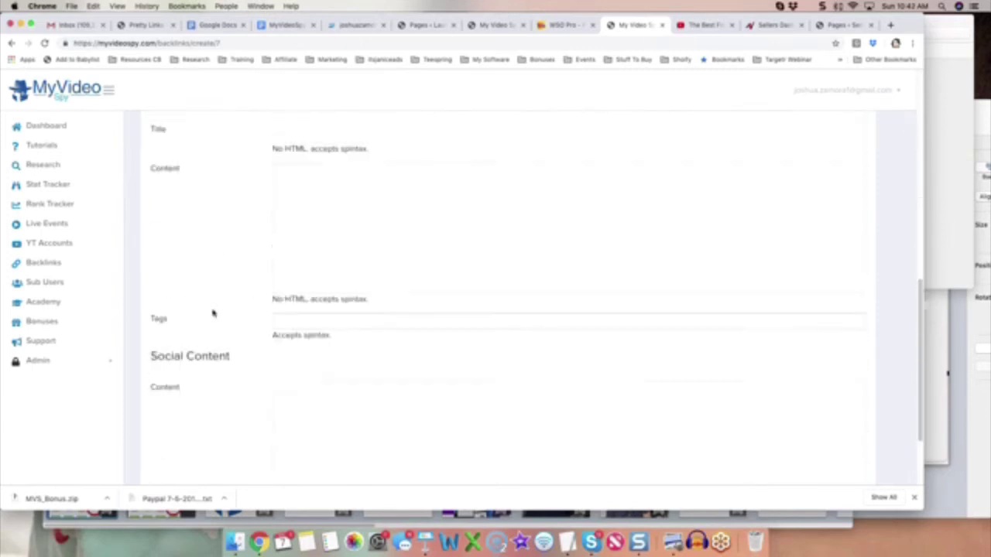
pyautogui.scroll(-3, 213, 313)
pyautogui.moveTo(171, 254); pyautogui.dragTo(231, 254)
pyautogui.scroll(5, 224, 257)
pyautogui.scroll(5, 213, 258)
pyautogui.scroll(1, 221, 260)
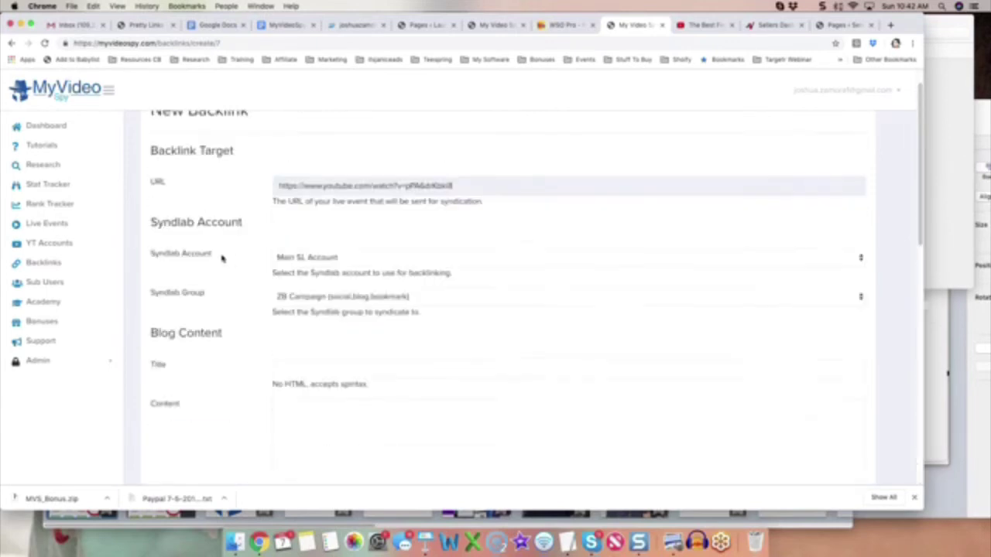
pyautogui.scroll(1, 222, 259)
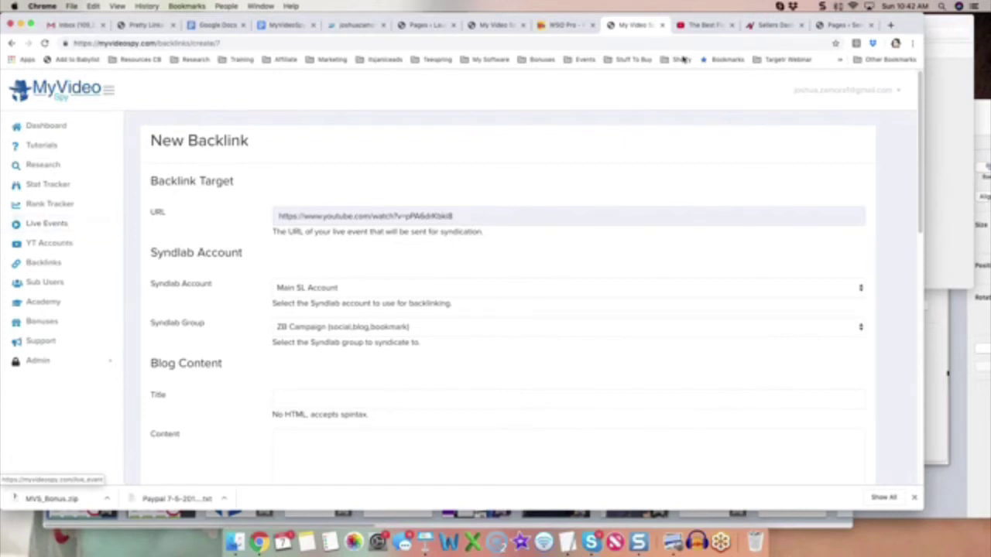
# Step: Copy the title "The Best Fisherman in West Miami" from the live event's YouTube page and open a new incognito window
pyautogui.click(705, 25)
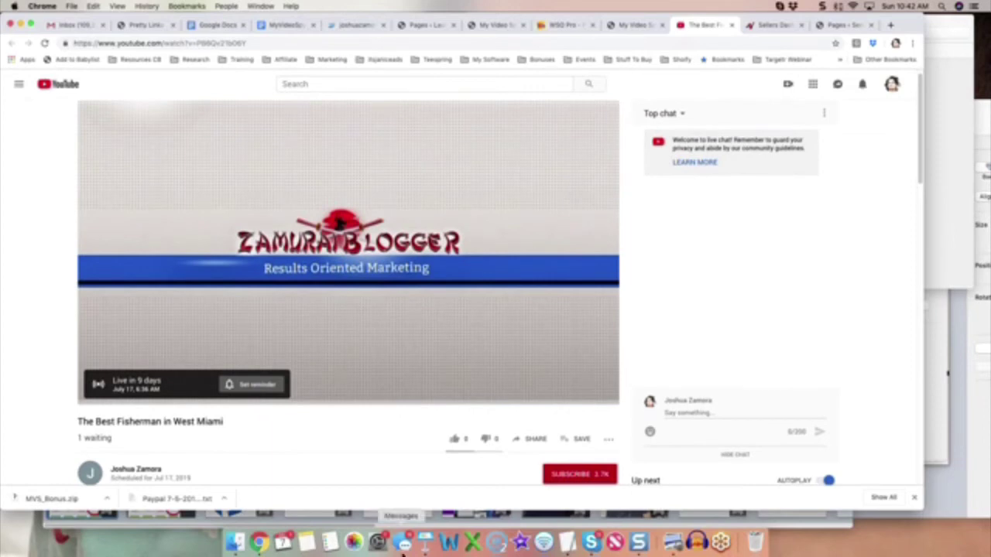
pyautogui.tripleClick(218, 422)
pyautogui.press('super+c')
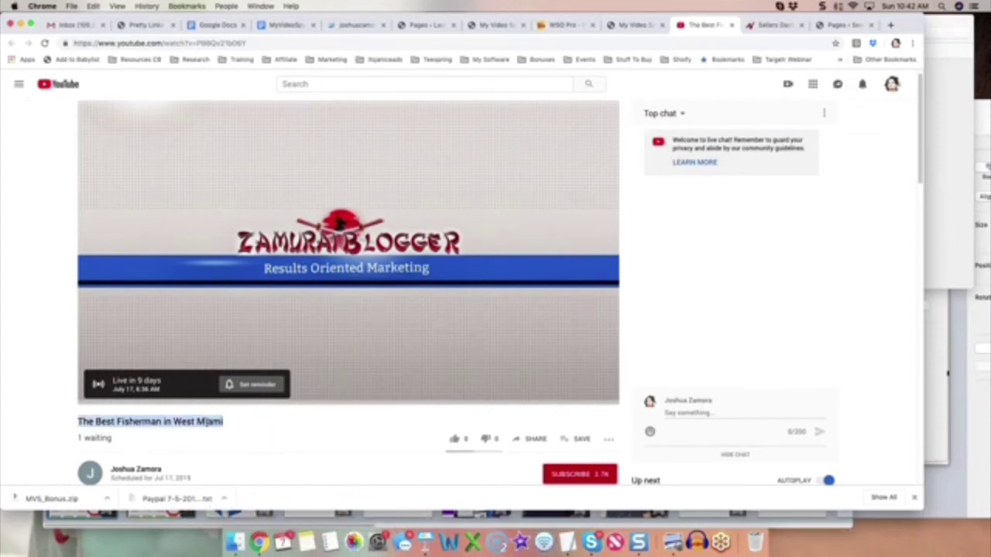
pyautogui.click(912, 44)
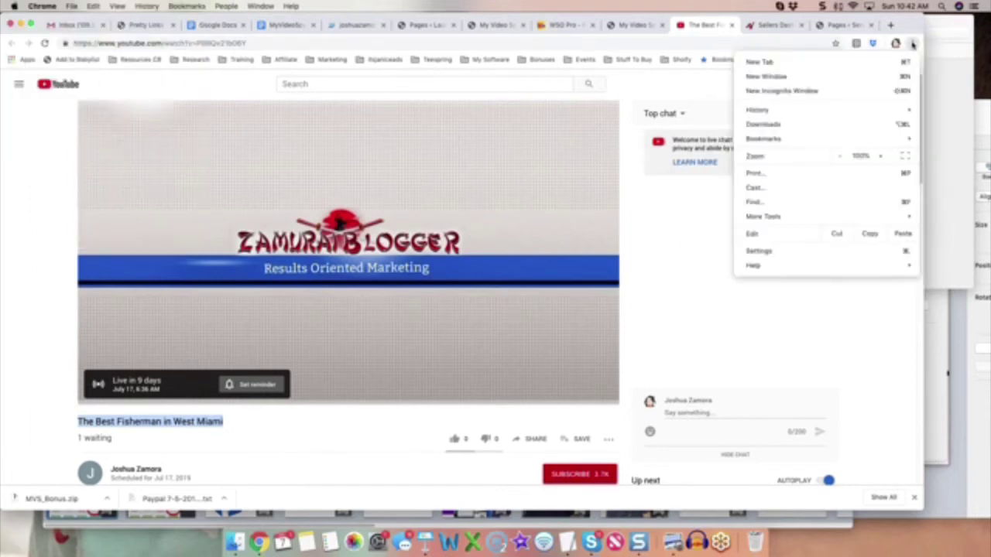
pyautogui.click(805, 91)
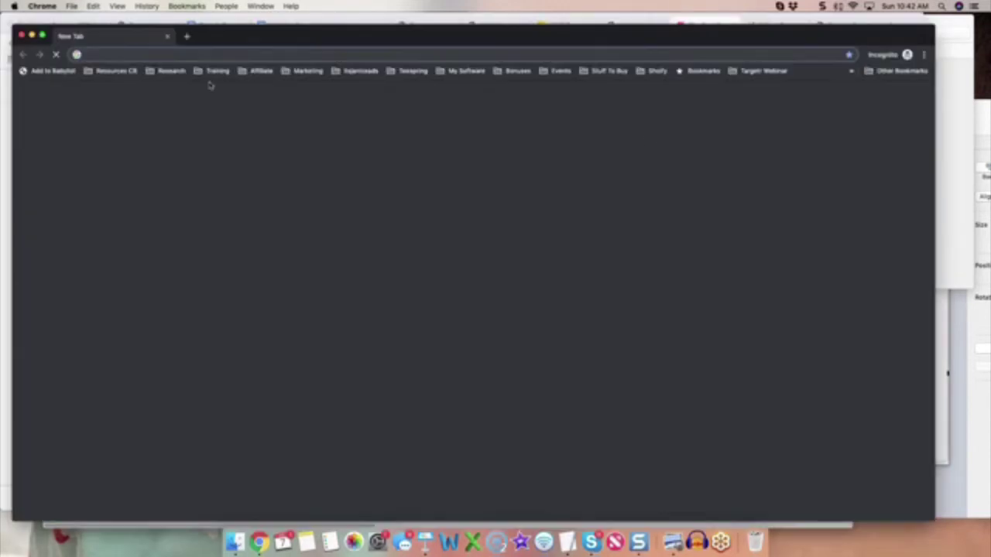
# Step: Search Google for "The Best Fisherman in West Miami" in the incognito window and check the live event's ranking
pyautogui.press('super+v')
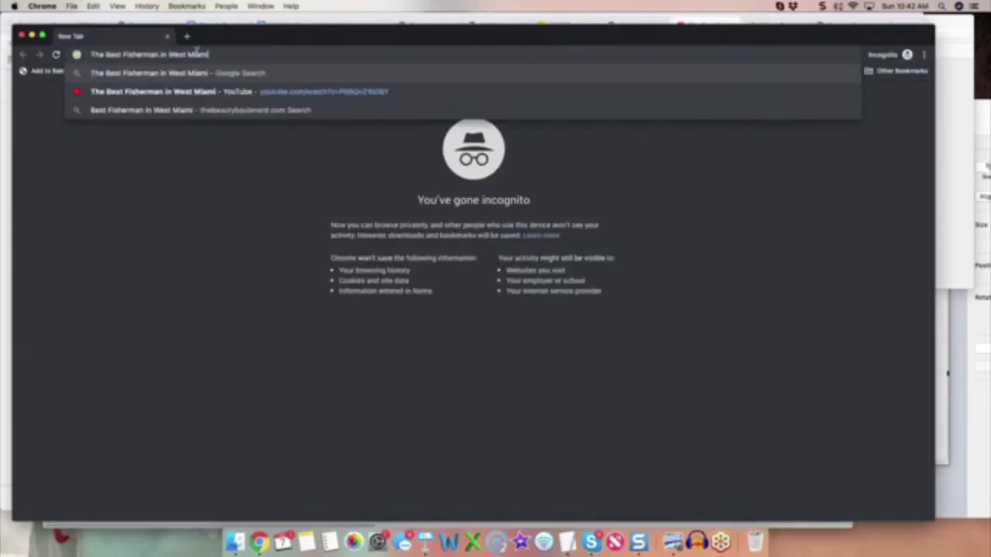
pyautogui.press('Return')
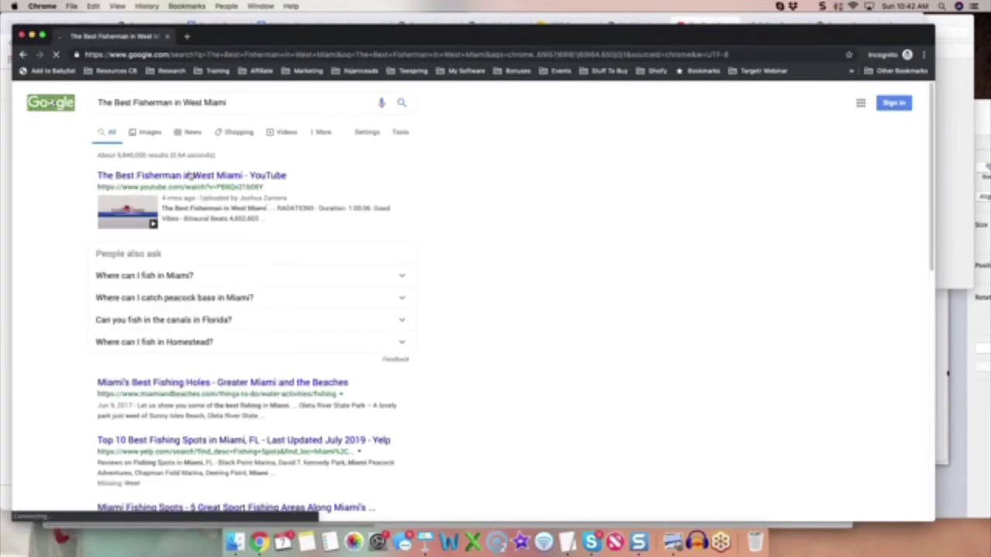
pyautogui.click(223, 179)
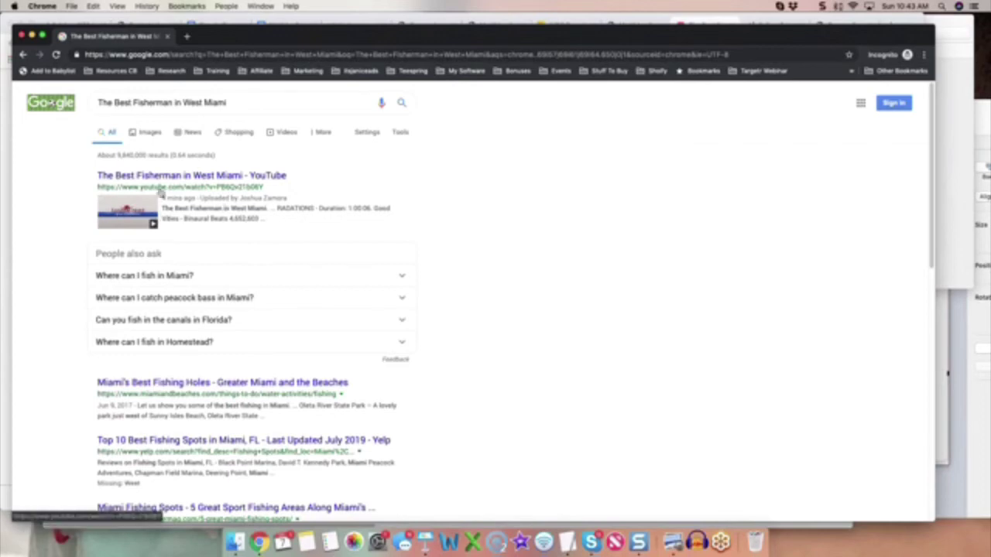
# Step: Compare the live event's YouTube page with the Google search results and return to My Video Spy's new backlink form
pyautogui.click(729, 18)
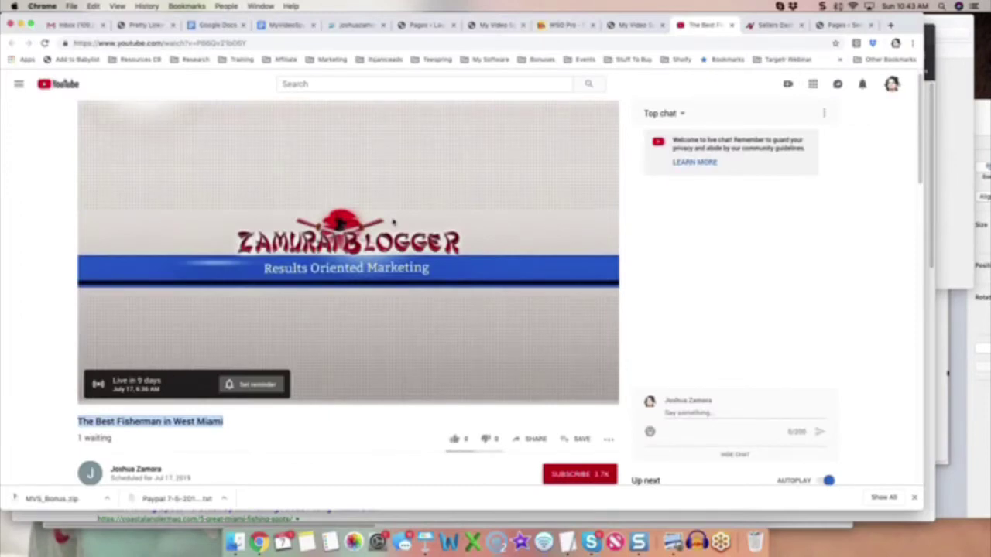
pyautogui.click(930, 32)
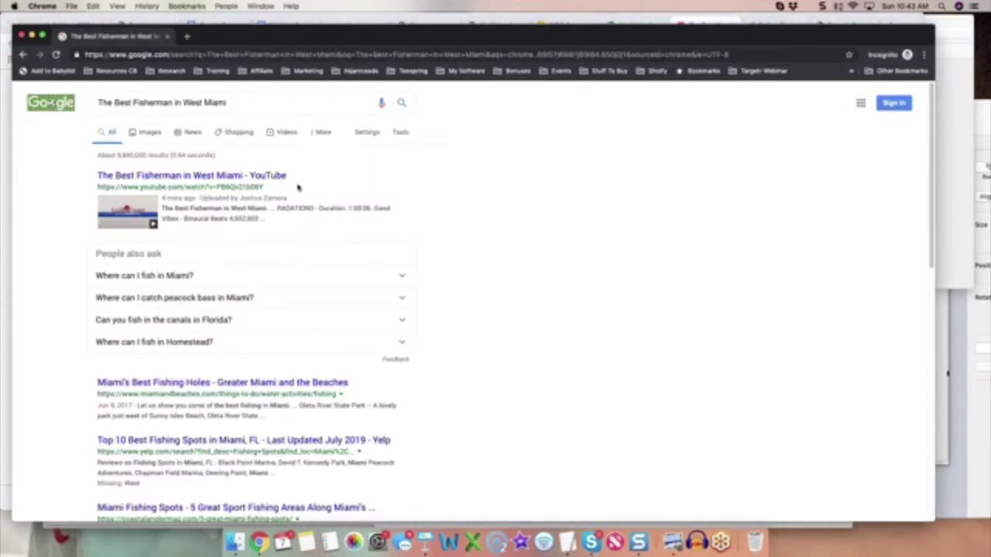
pyautogui.click(717, 18)
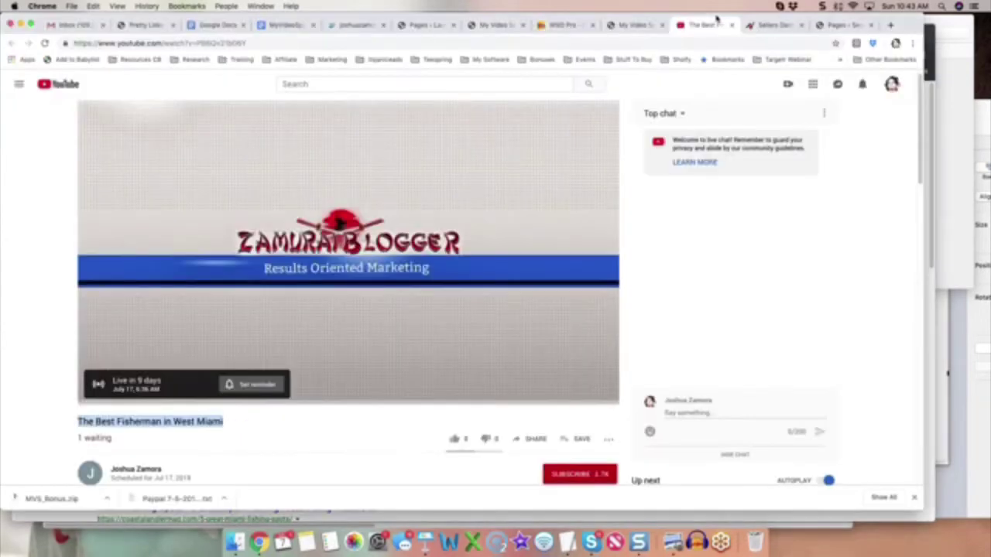
pyautogui.click(636, 26)
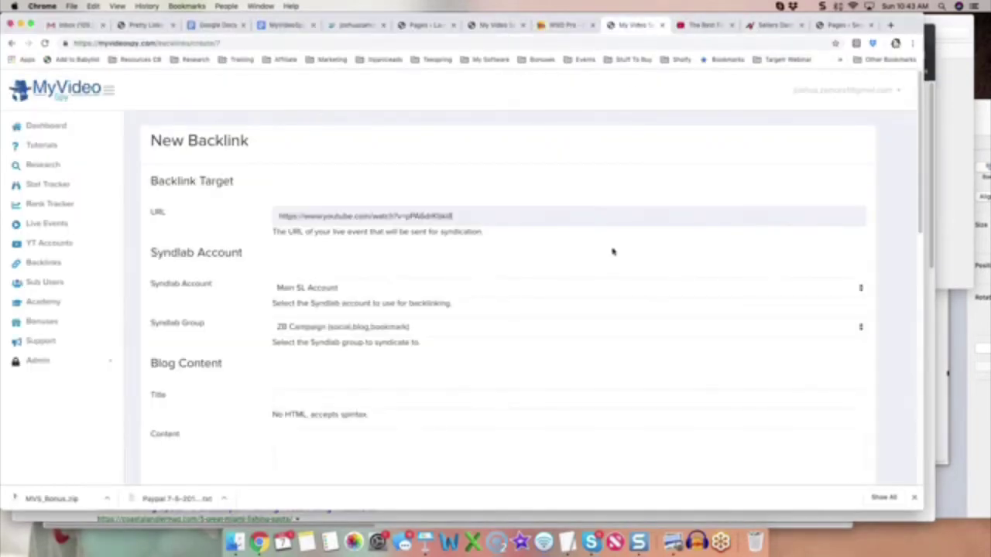